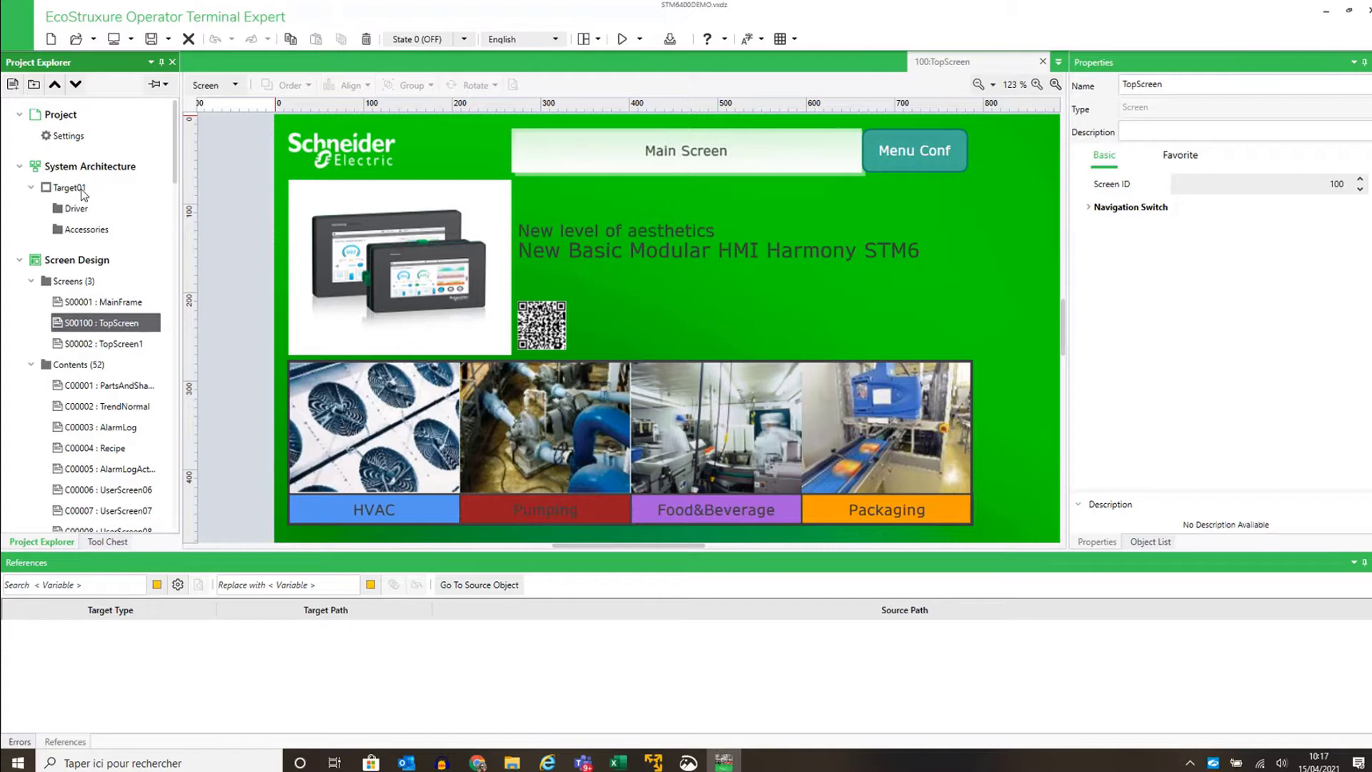
- Enable Secure Connect Advisor in Target01's Data Access properties, then open TopScreen1's HardwareConfiguration
click(81, 191)
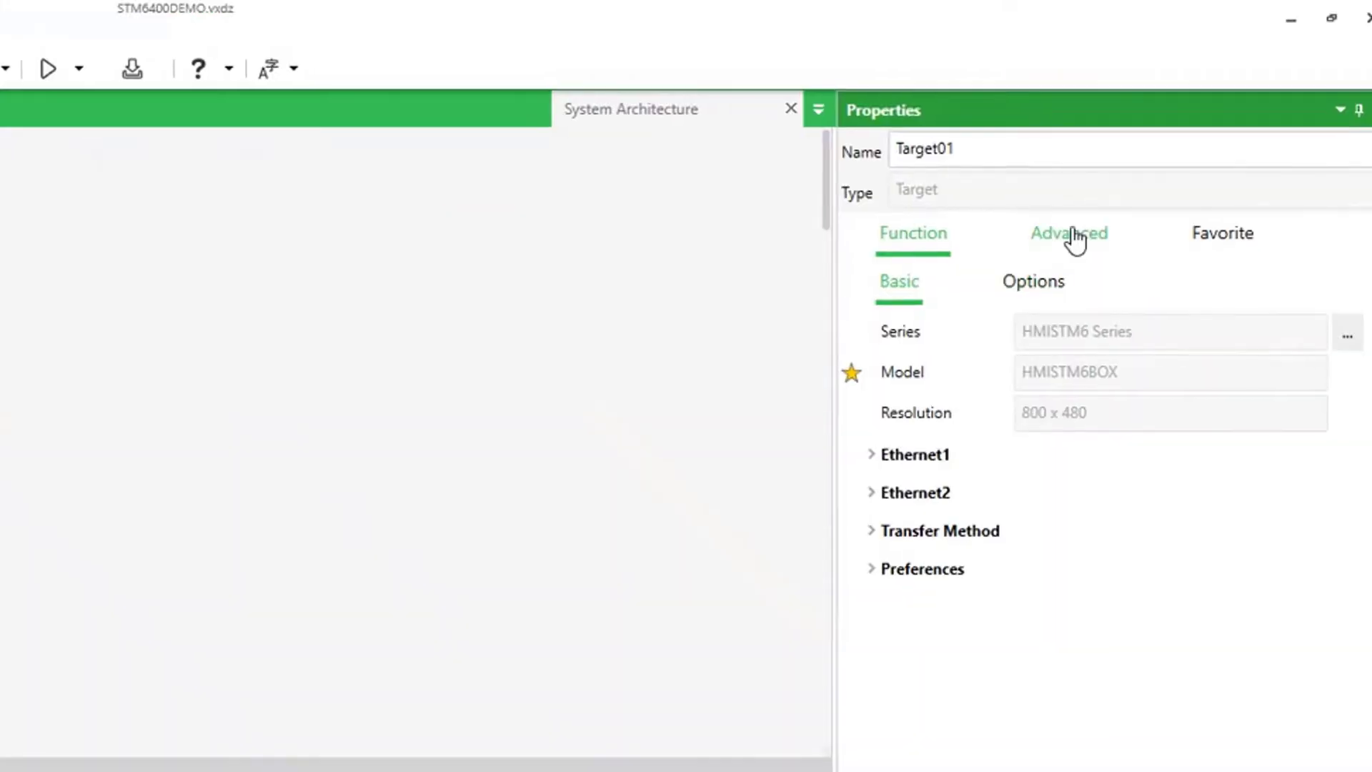
click(1072, 235)
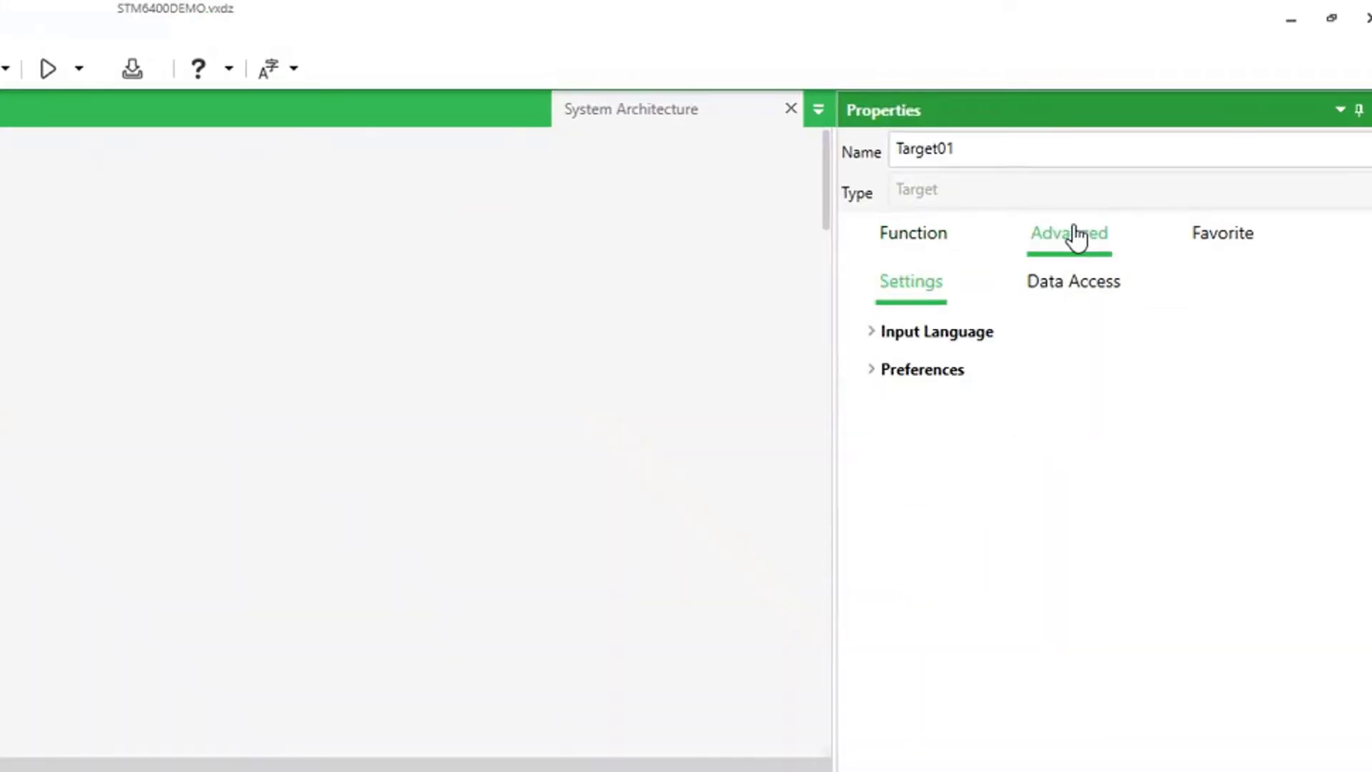
click(1047, 303)
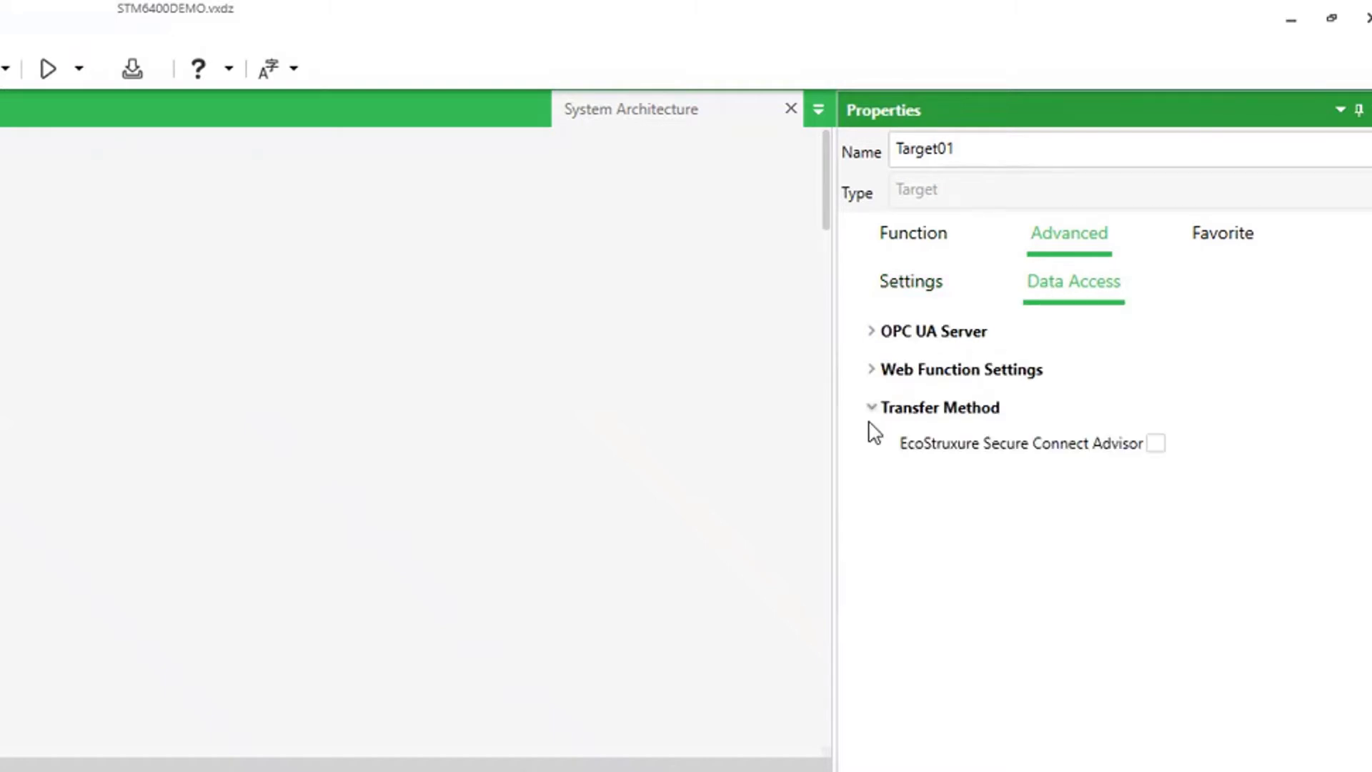
click(1160, 448)
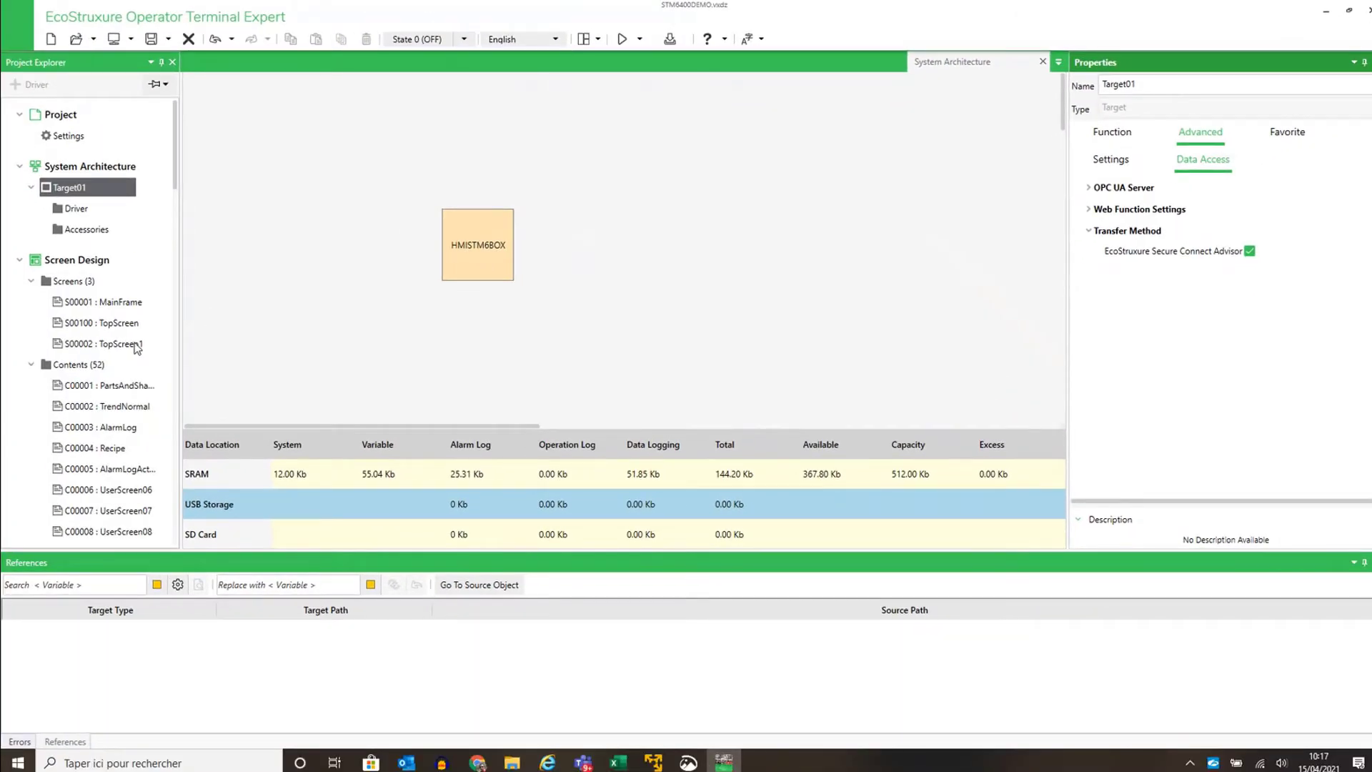
double_click(136, 344)
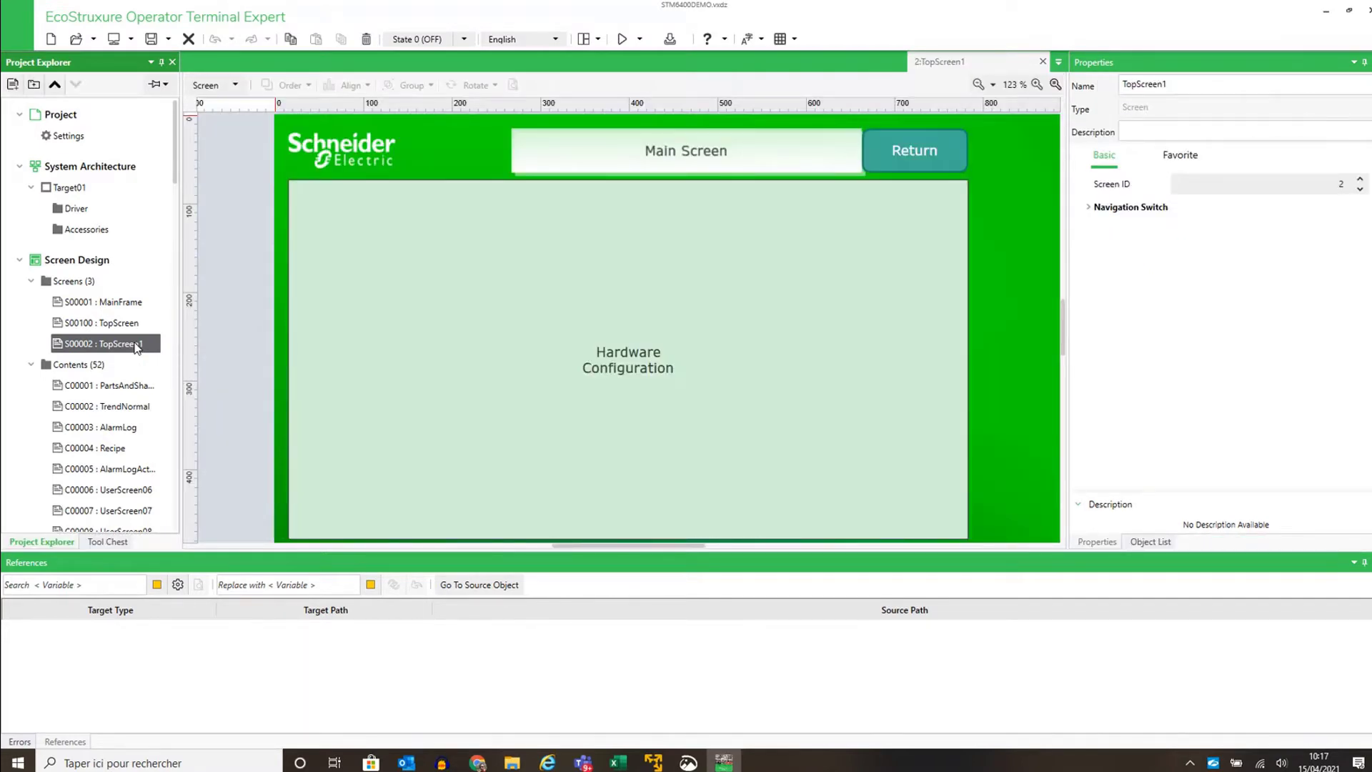
click(529, 352)
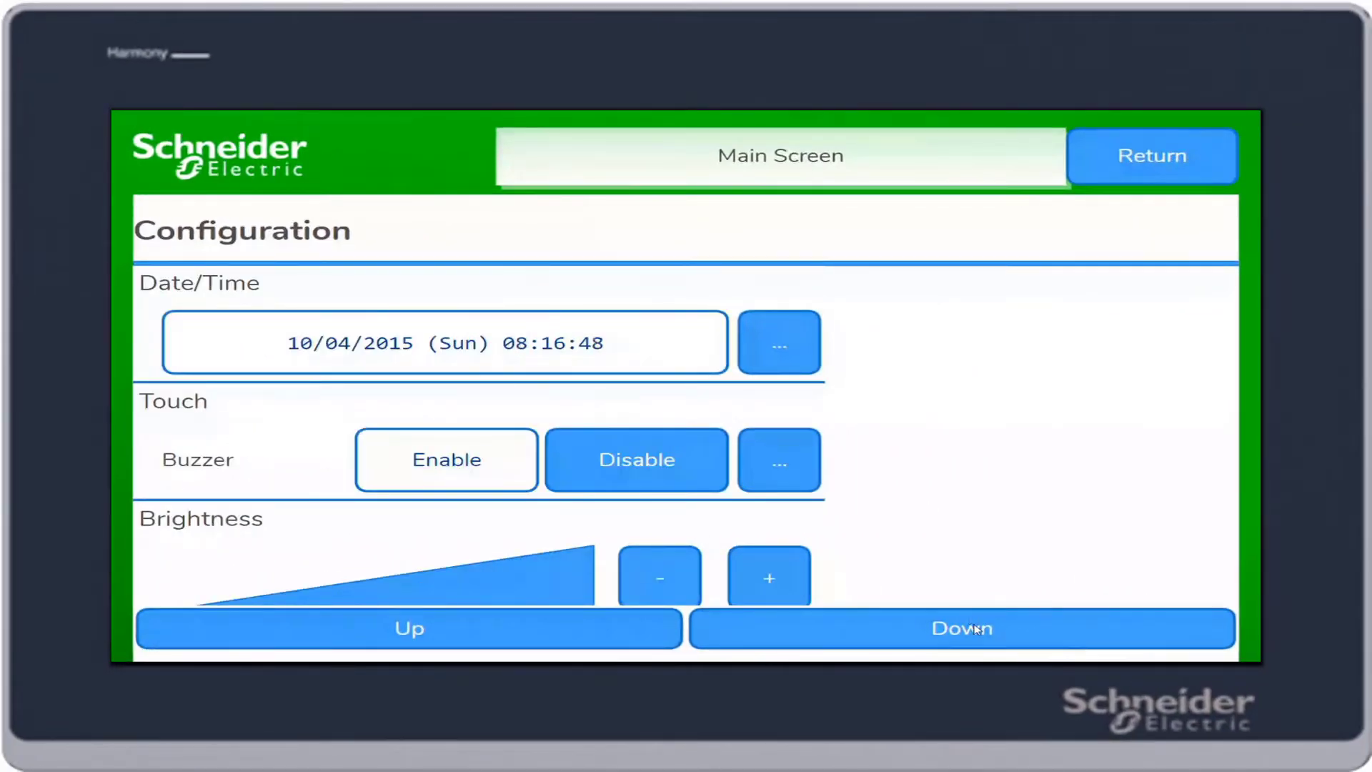
- Scroll down to EcoStruxure Secure Connect Advisor and open its '...' settings page
click(973, 630)
click(973, 631)
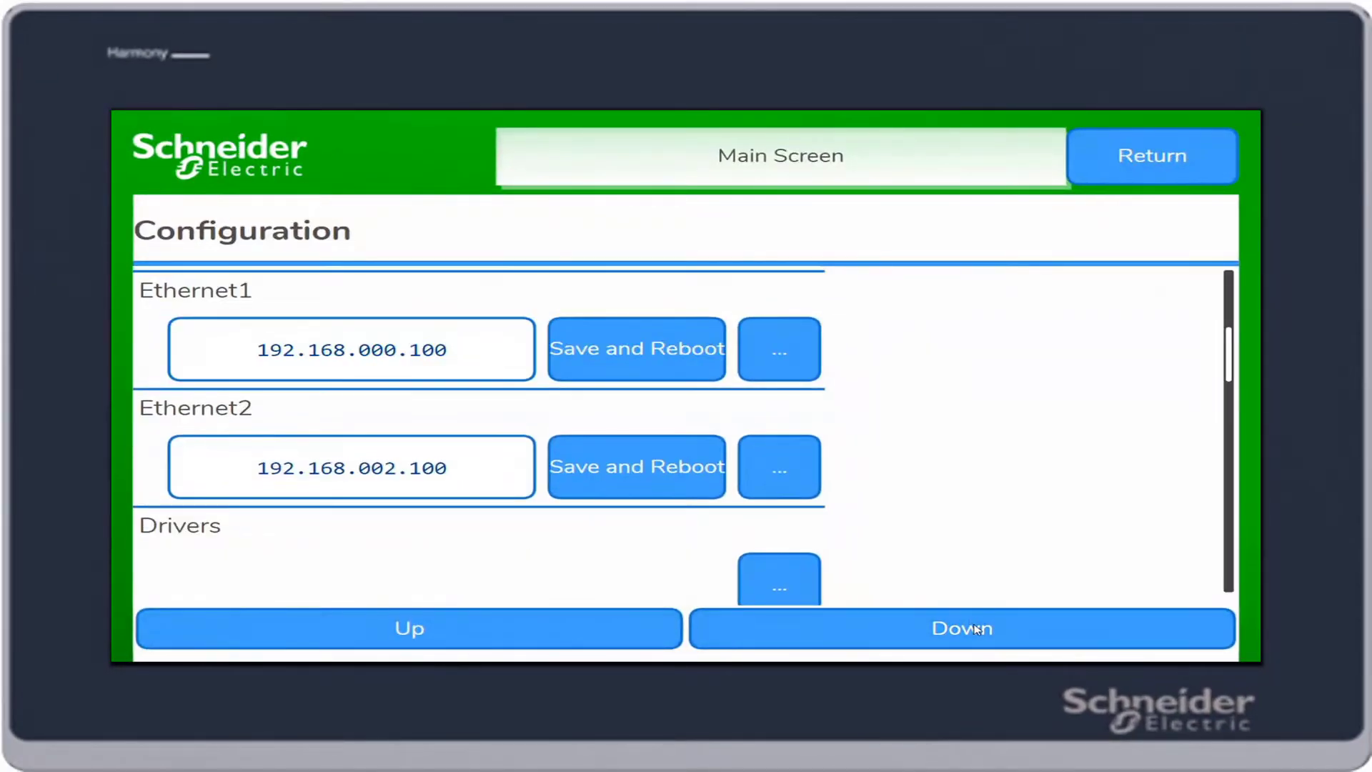
click(973, 630)
click(973, 630)
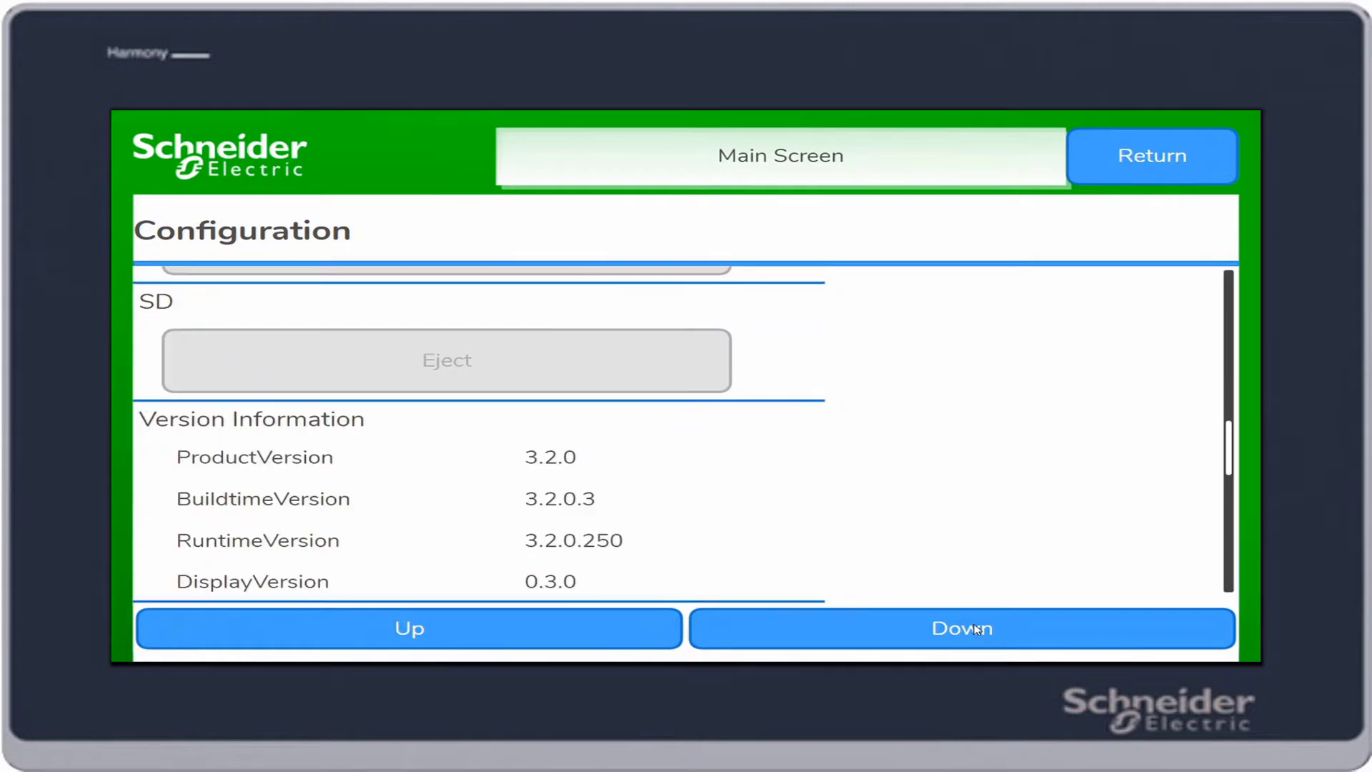
click(973, 631)
click(973, 631)
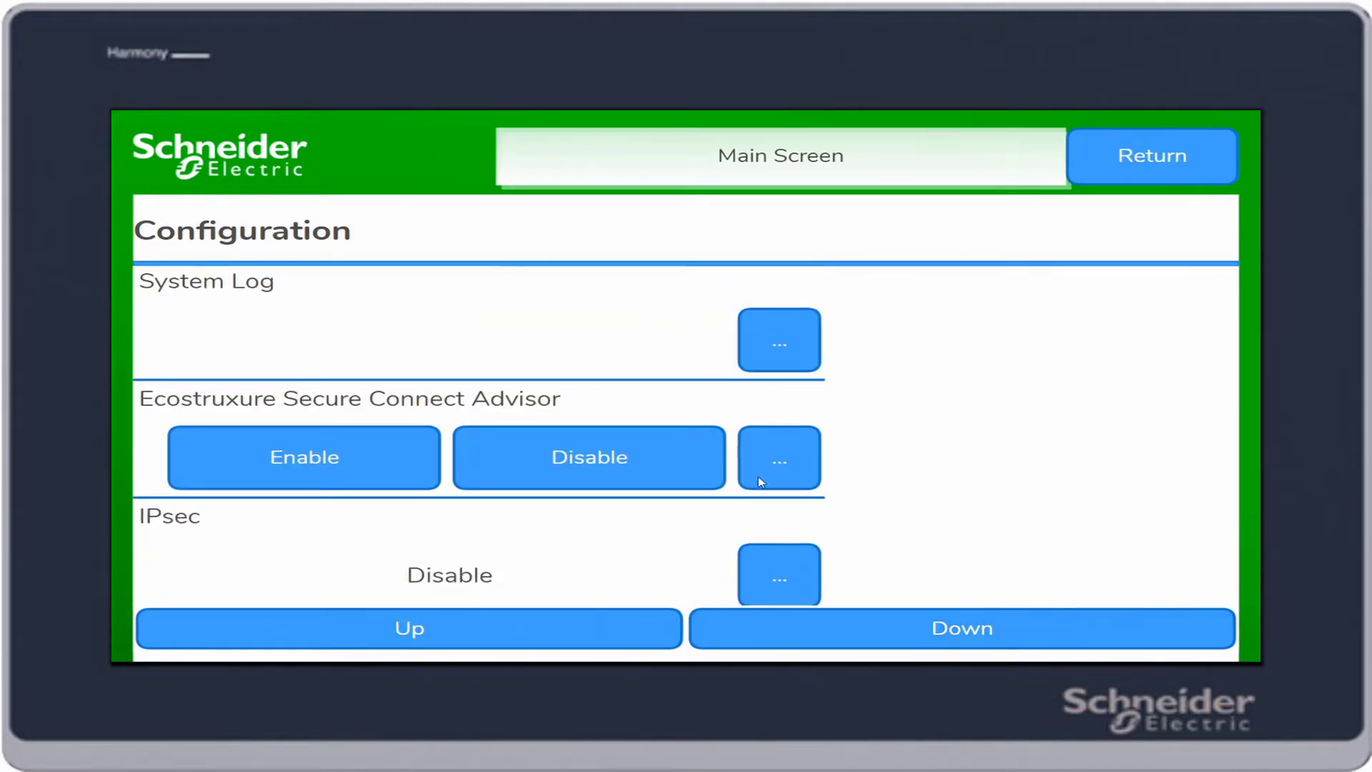
click(785, 468)
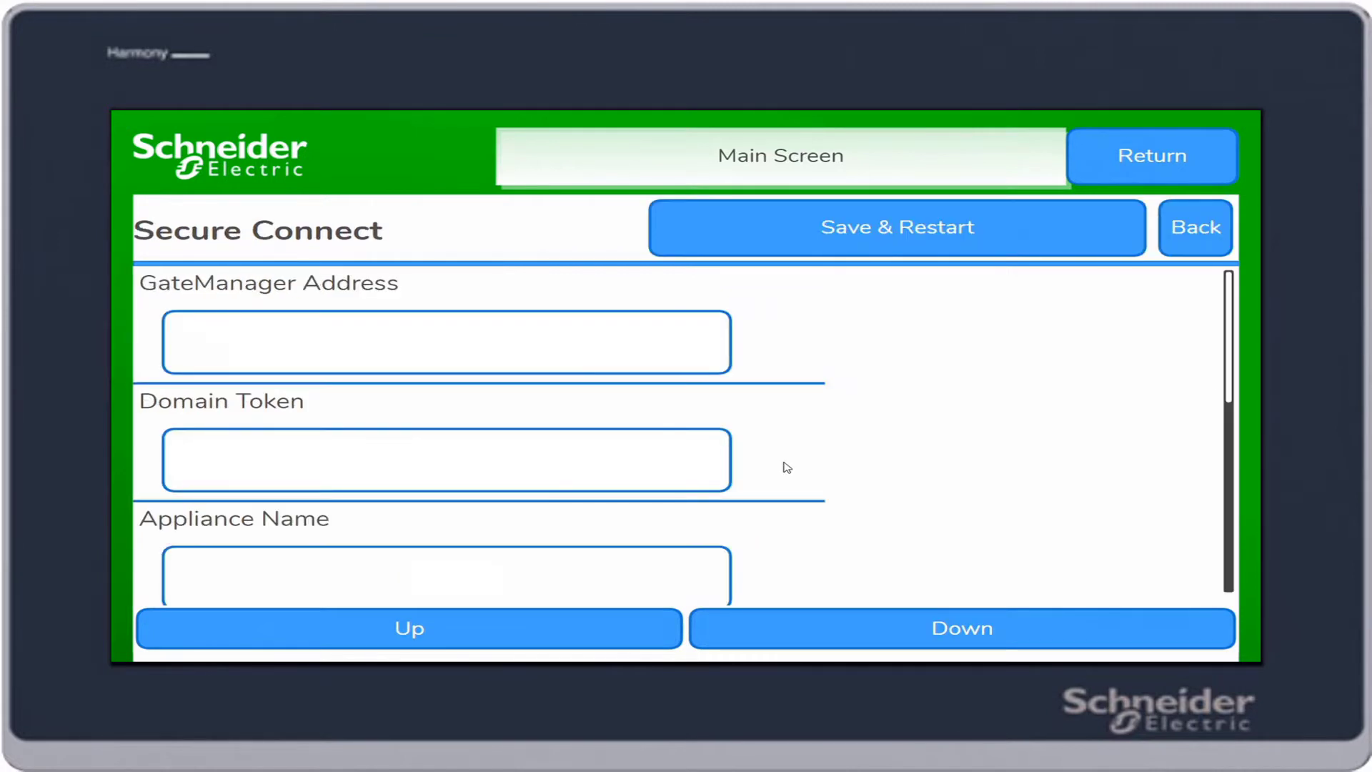
- Enter 013.074.013.129 as the GateManager Address on the keypad and confirm it
click(573, 357)
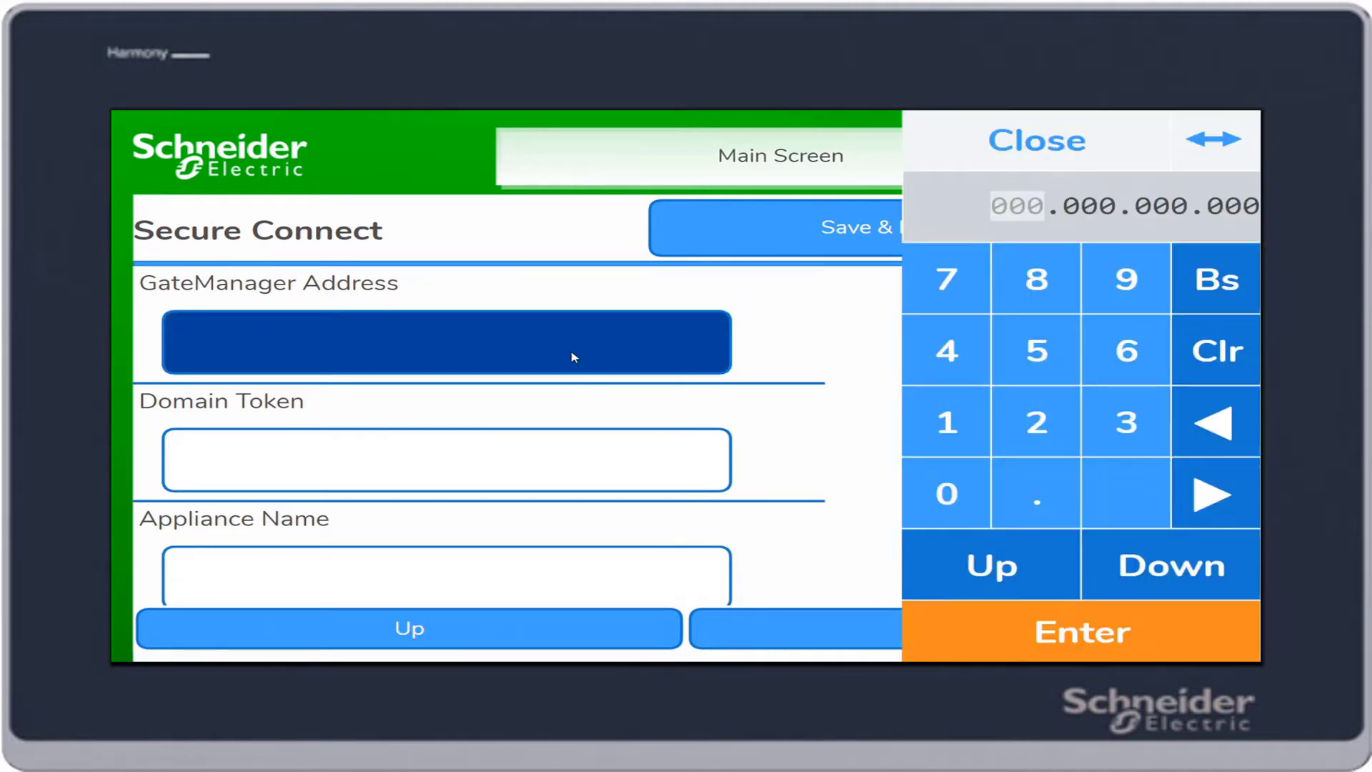
click(980, 434)
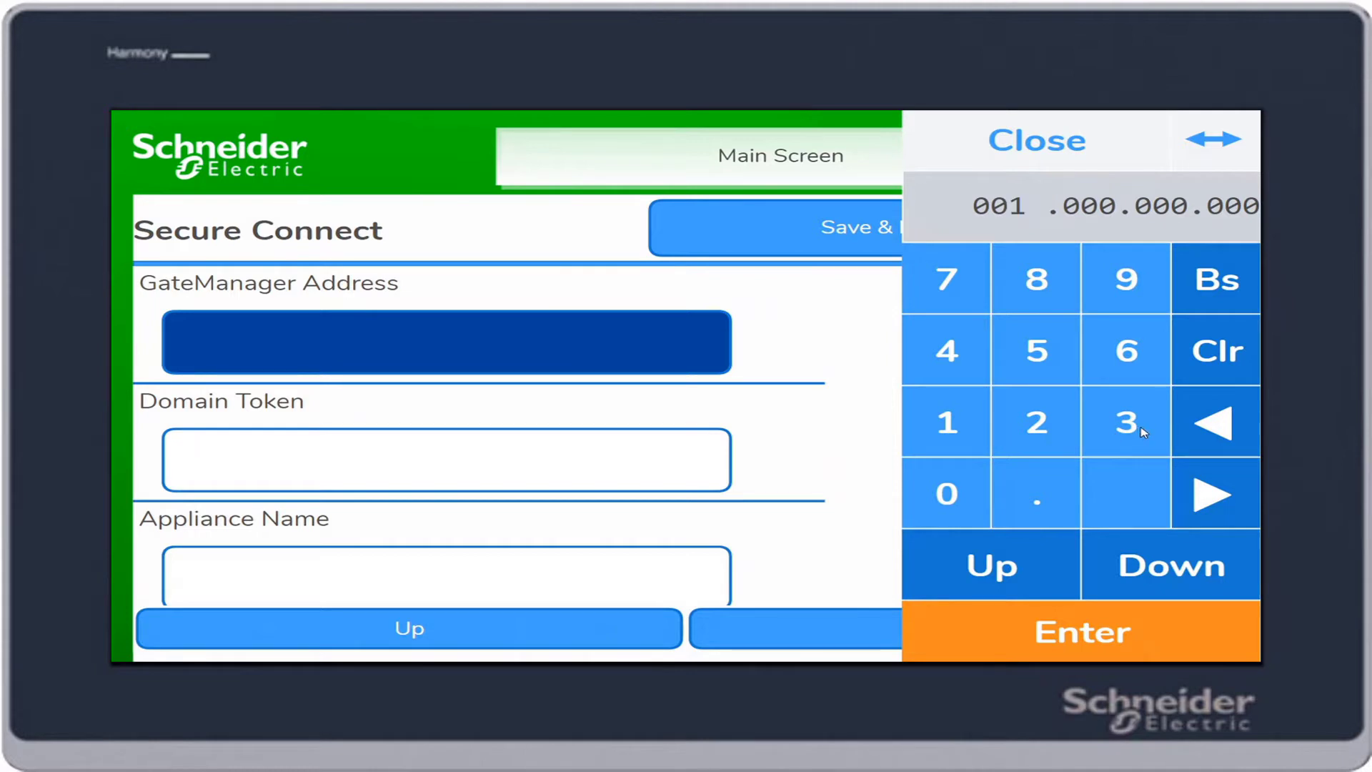
click(1141, 429)
click(1024, 504)
click(943, 288)
click(946, 351)
click(1035, 495)
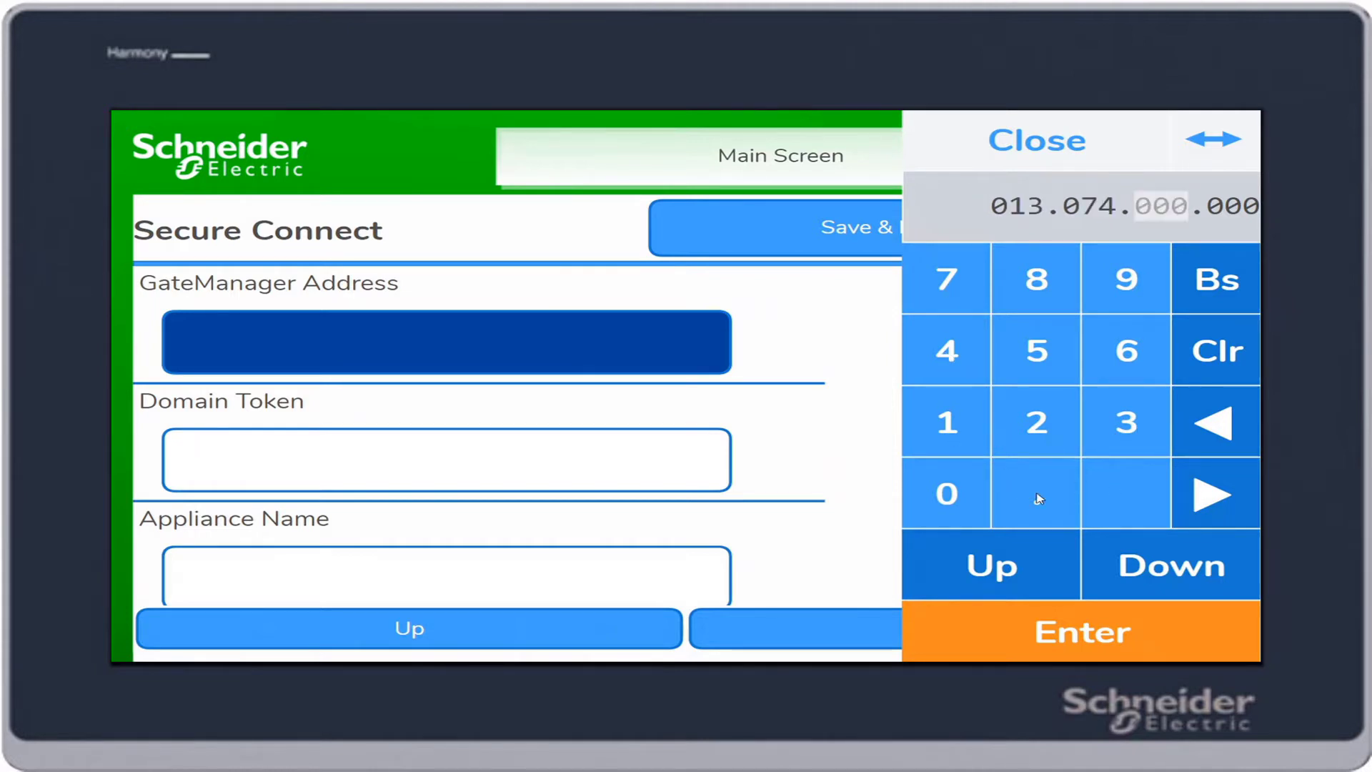
click(950, 431)
click(1109, 428)
click(950, 425)
click(1046, 414)
click(1125, 281)
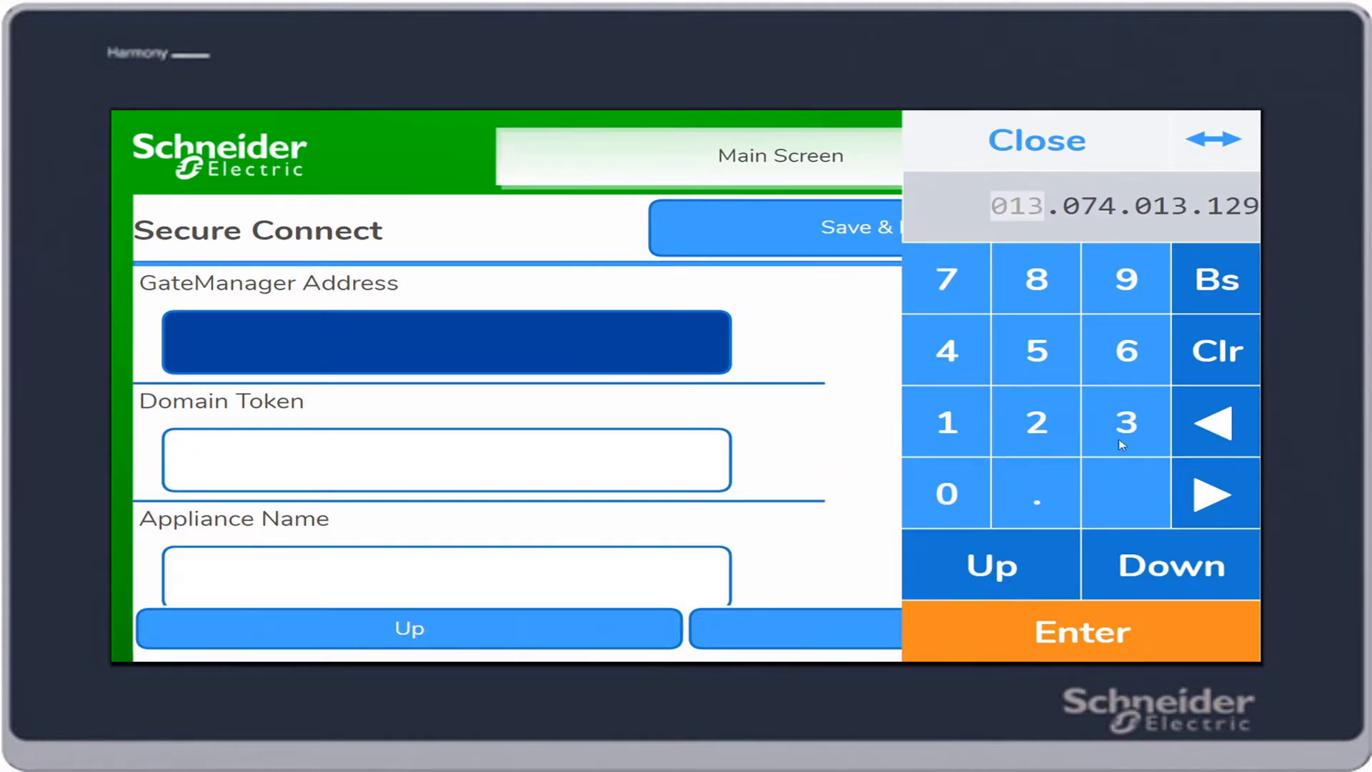
click(1115, 635)
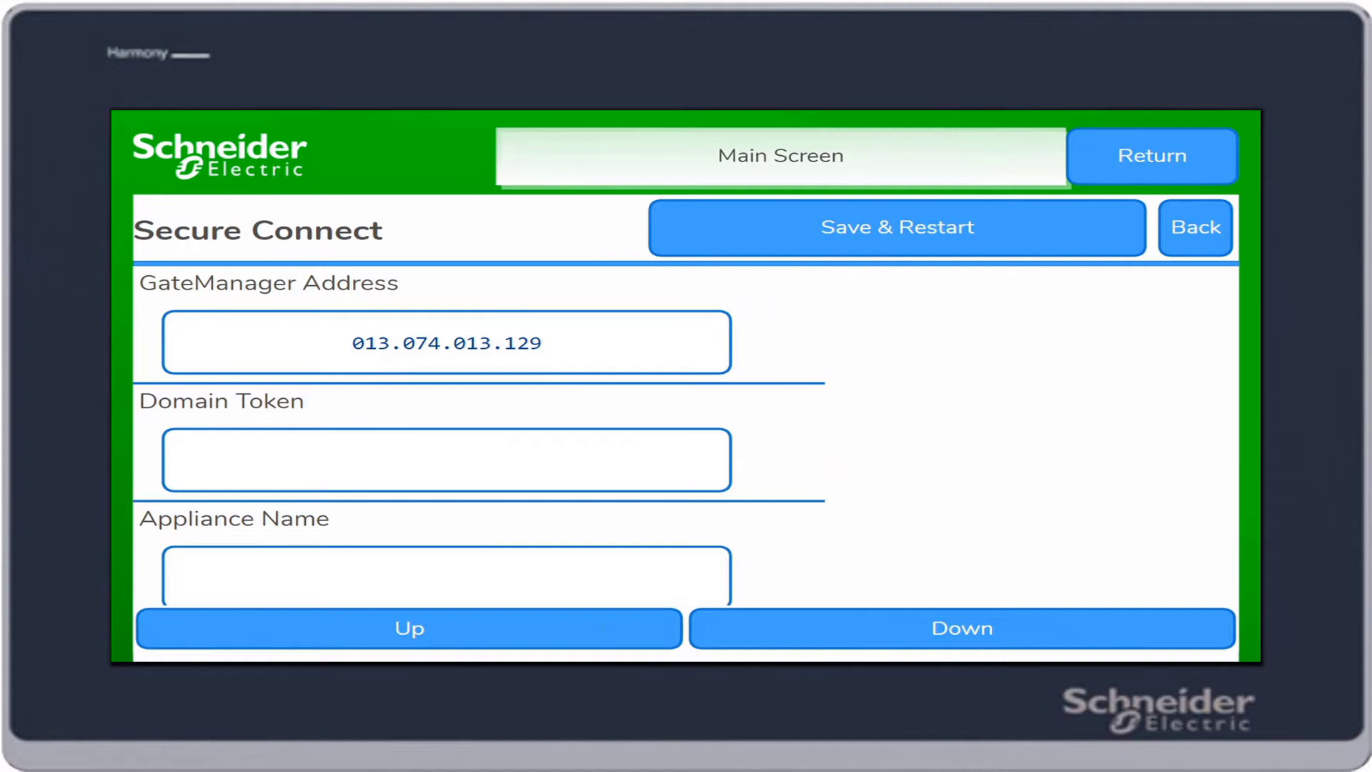
click(642, 452)
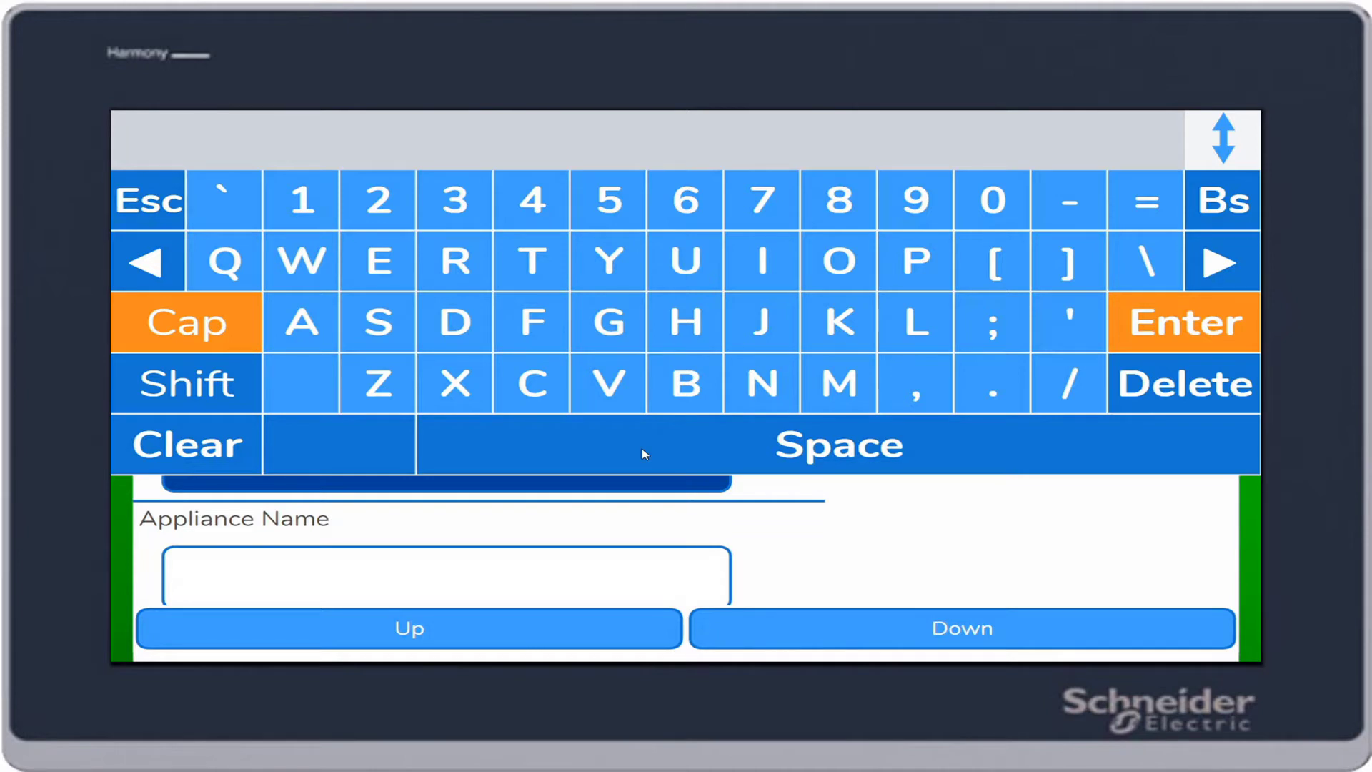
text(SEI)
click(187, 322)
text(ntern)
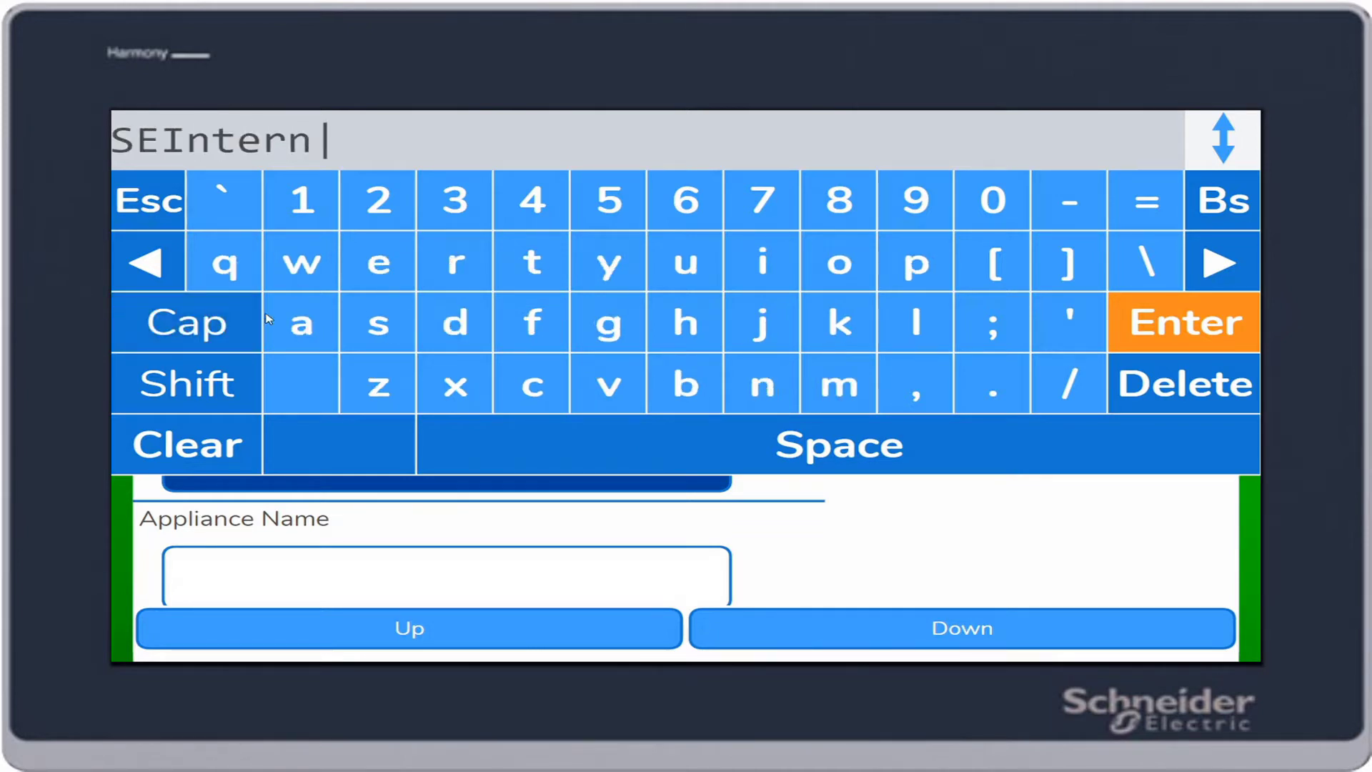
text(al.)
click(187, 322)
text(EU-S)
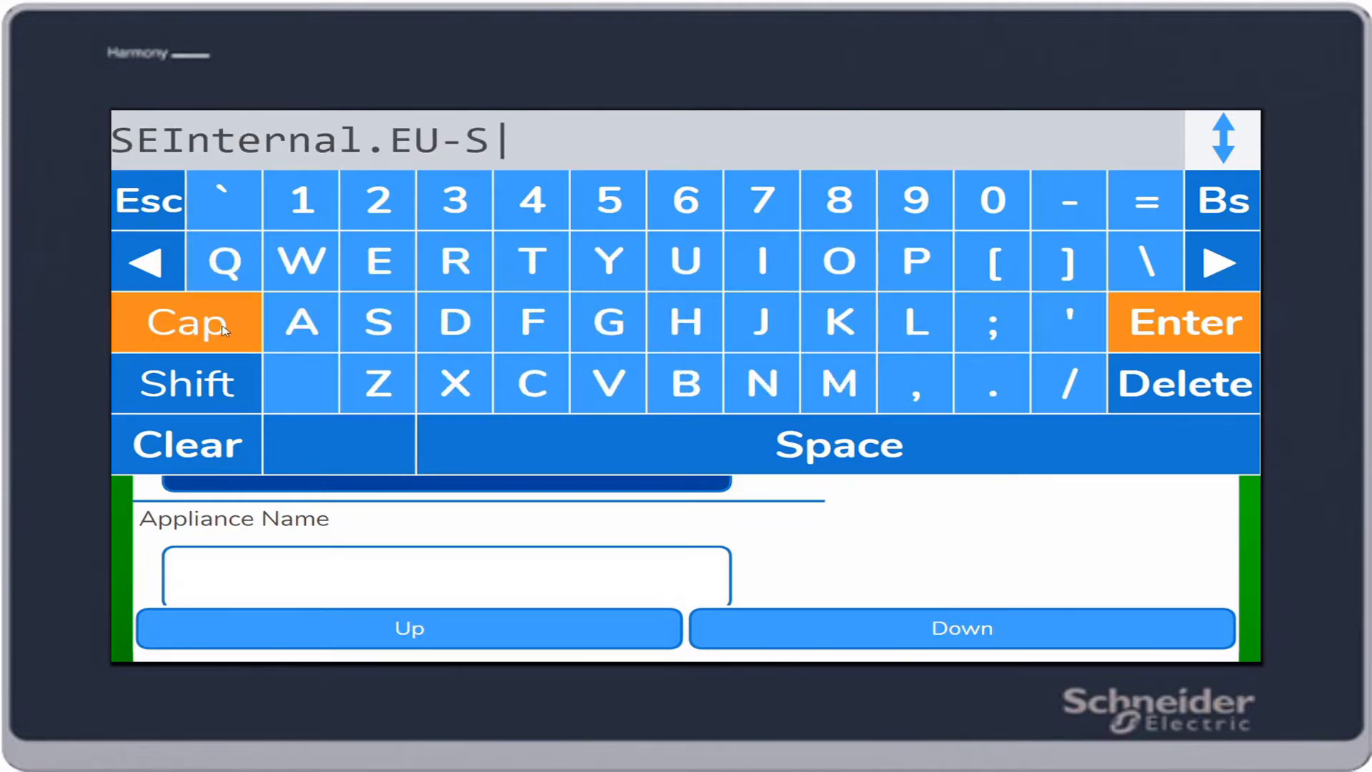
click(187, 321)
text(upport.L3)
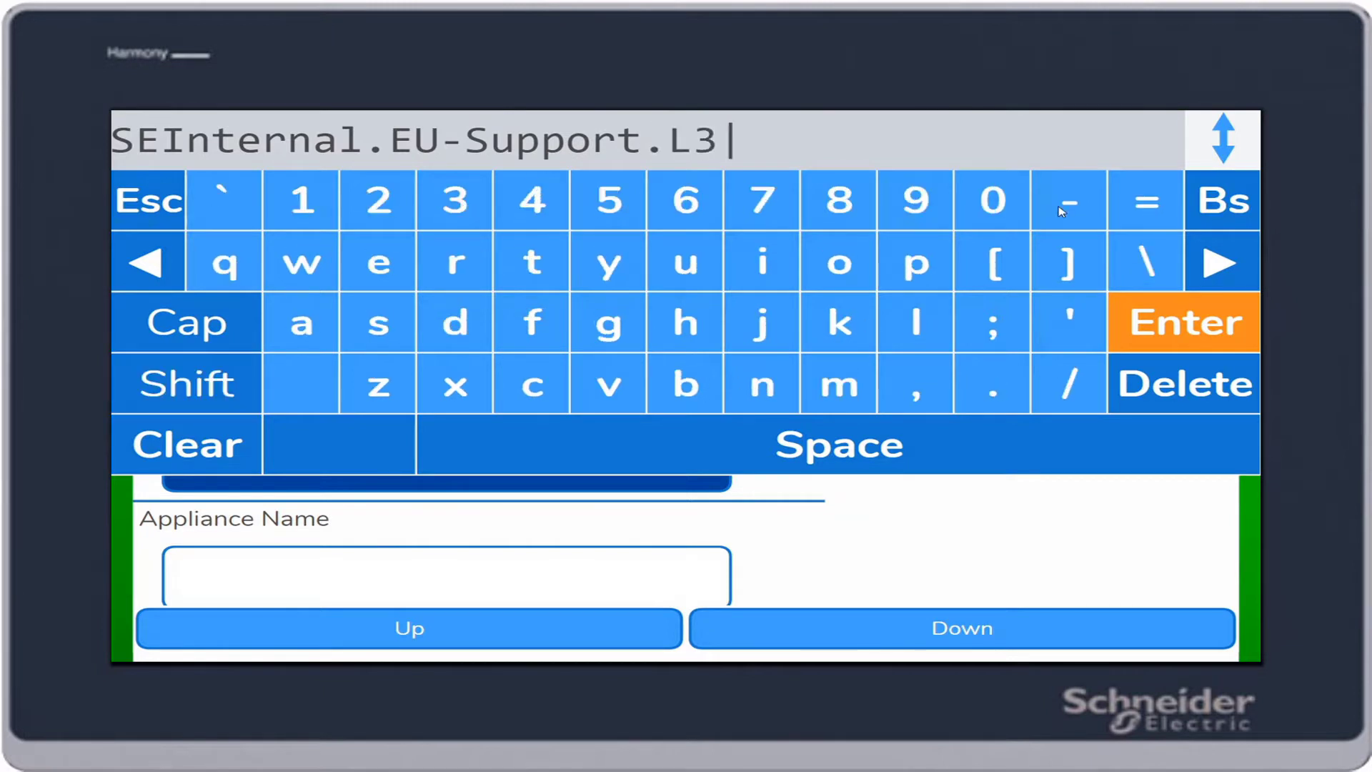
text(-)
click(186, 383)
text(Carros.)
click(186, 322)
text(IIOT)
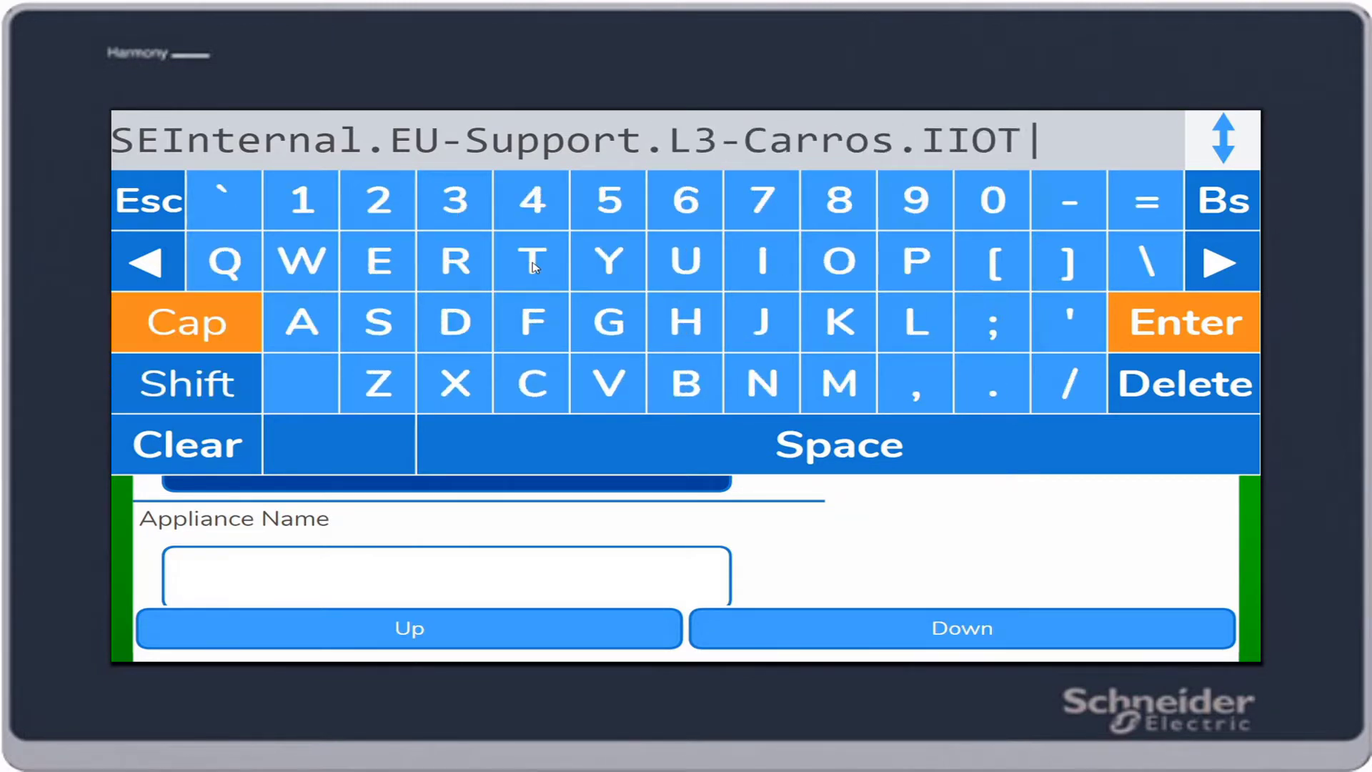
click(1168, 341)
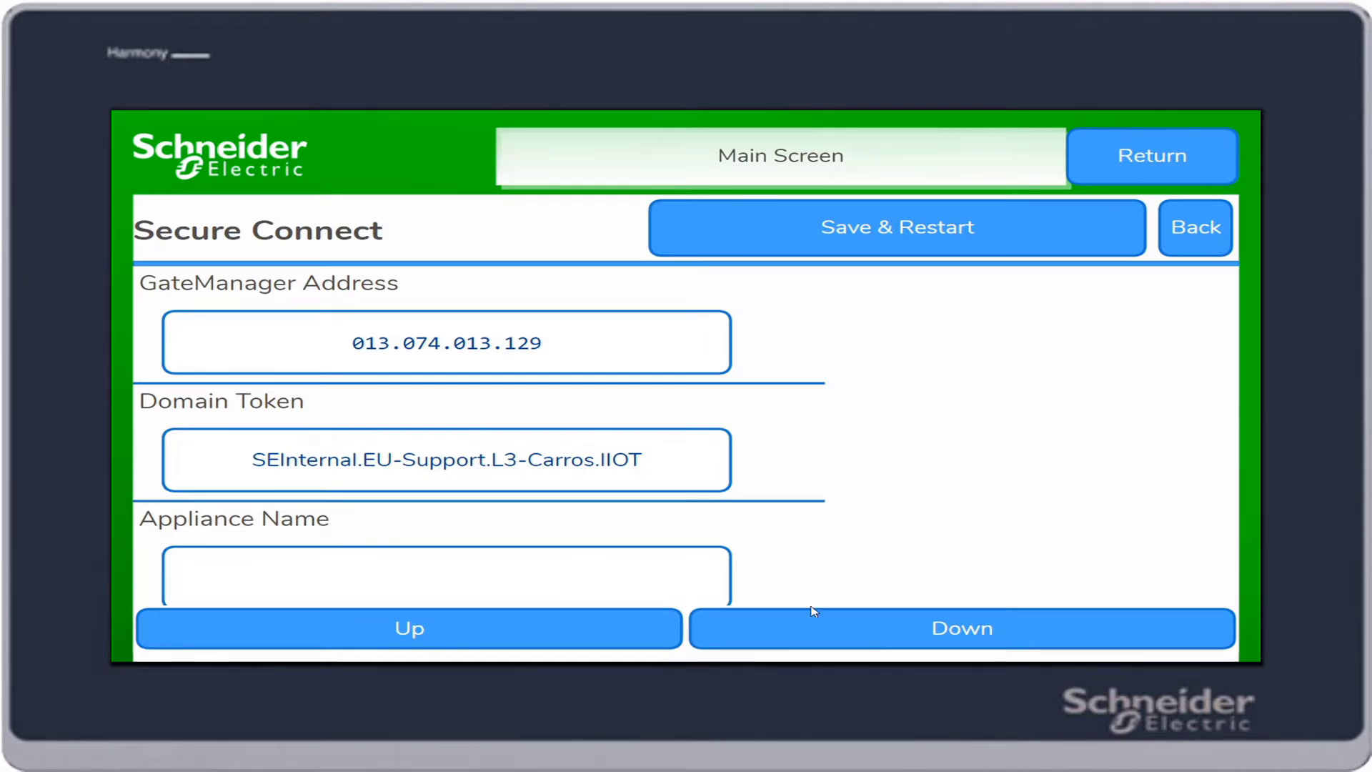
- Enter TEST-HMIST6 as the Appliance Name, then scroll down to the Web-Proxy fields
click(834, 626)
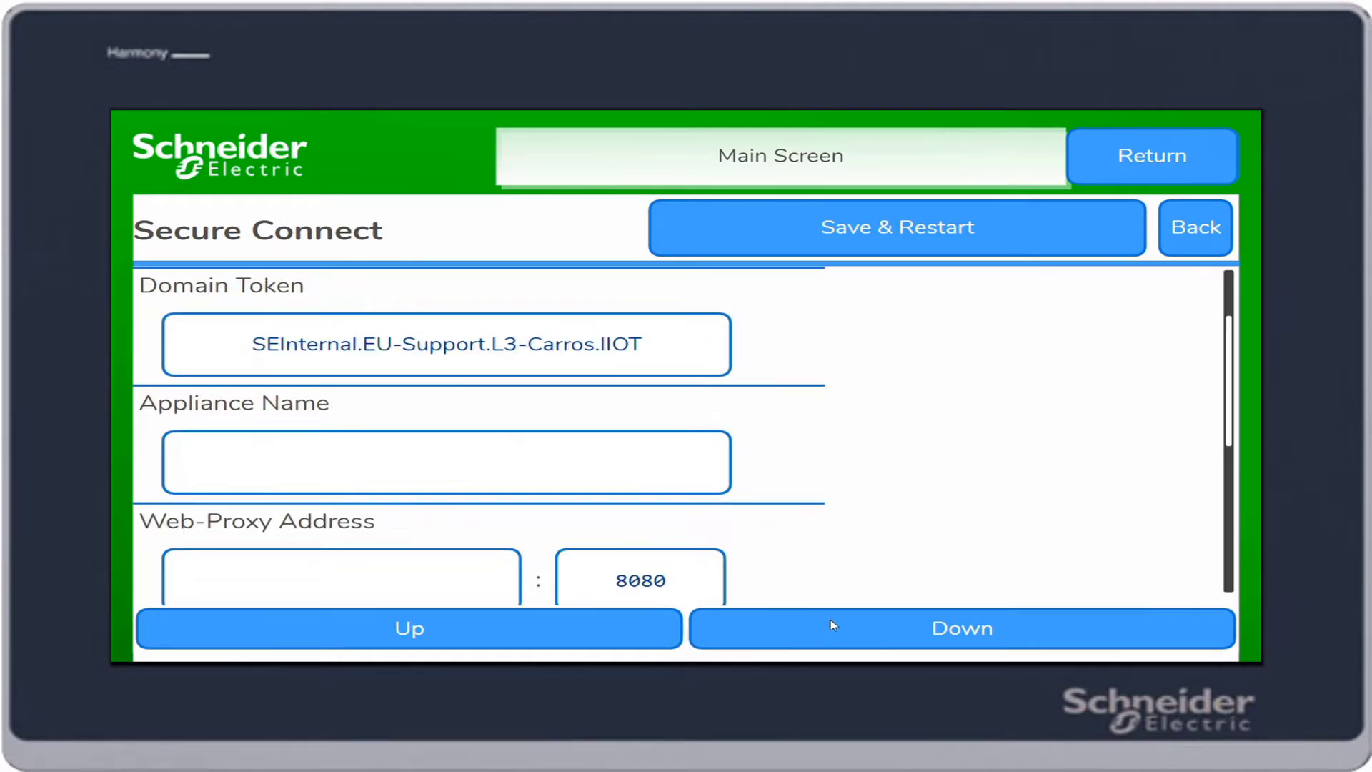
click(522, 465)
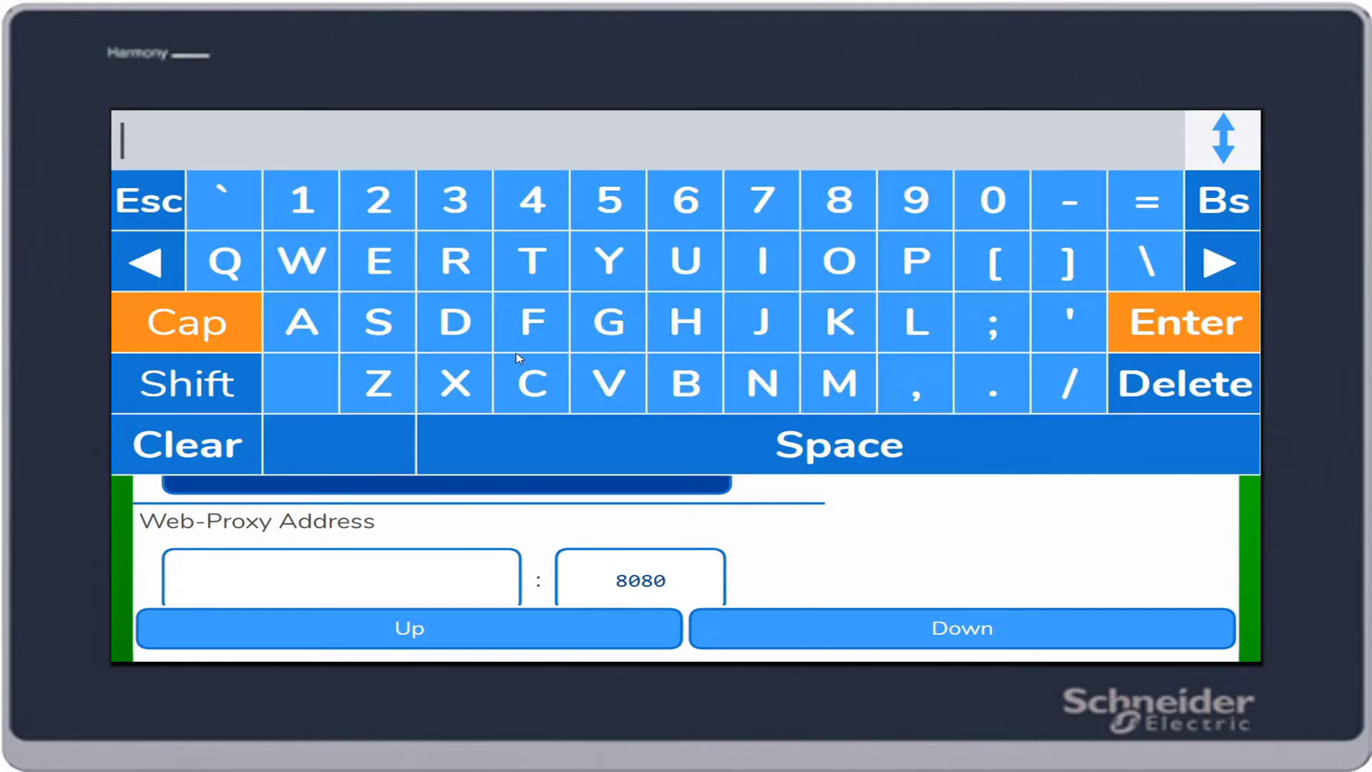
click(530, 274)
click(405, 273)
click(378, 321)
click(532, 268)
click(1068, 201)
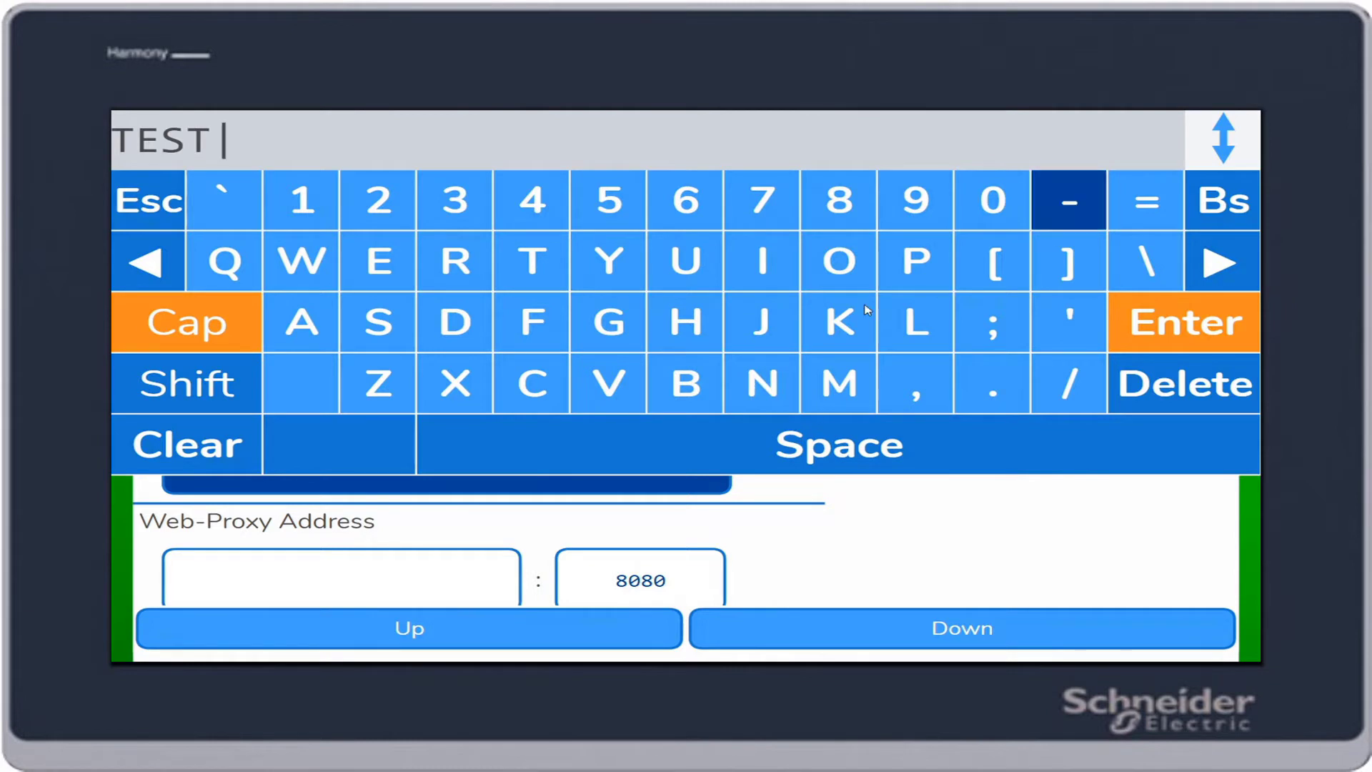
click(691, 323)
click(839, 383)
click(762, 262)
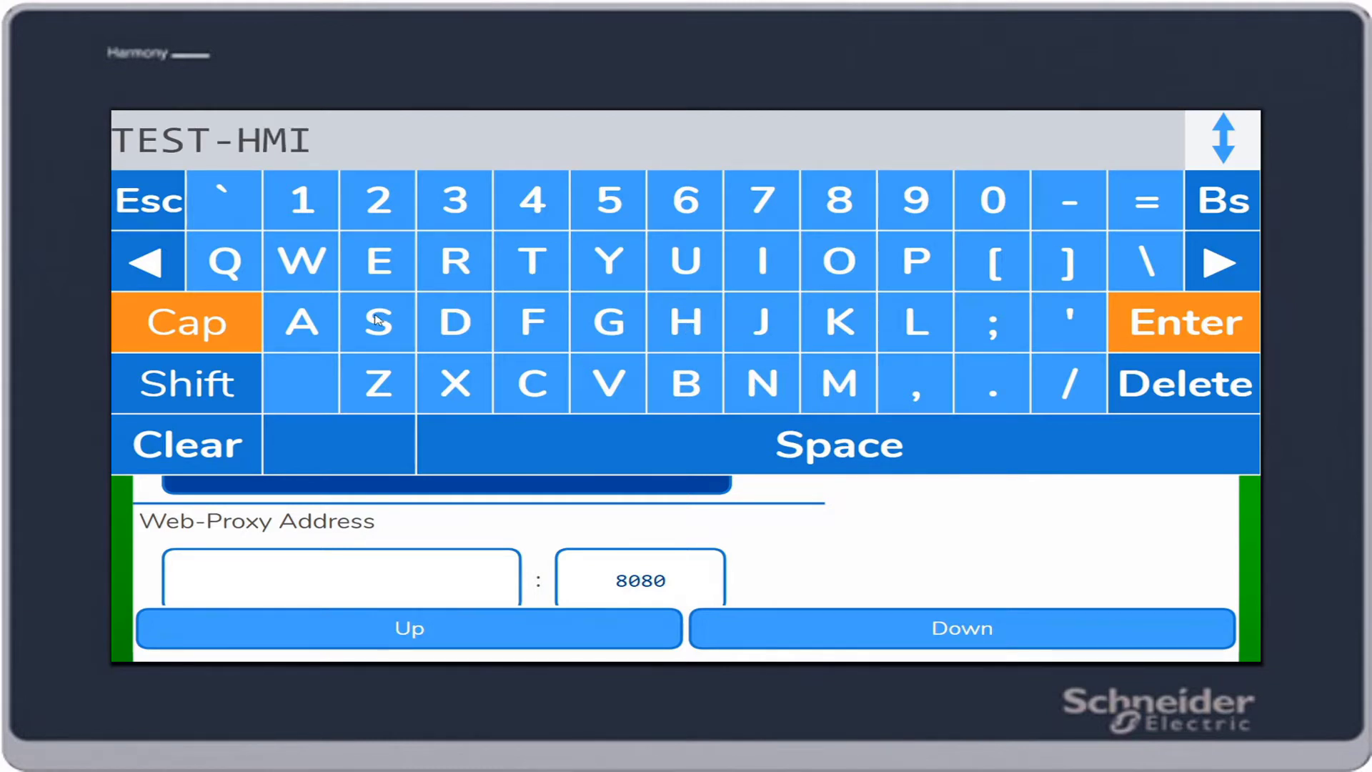
click(378, 321)
click(531, 262)
click(687, 200)
click(1187, 325)
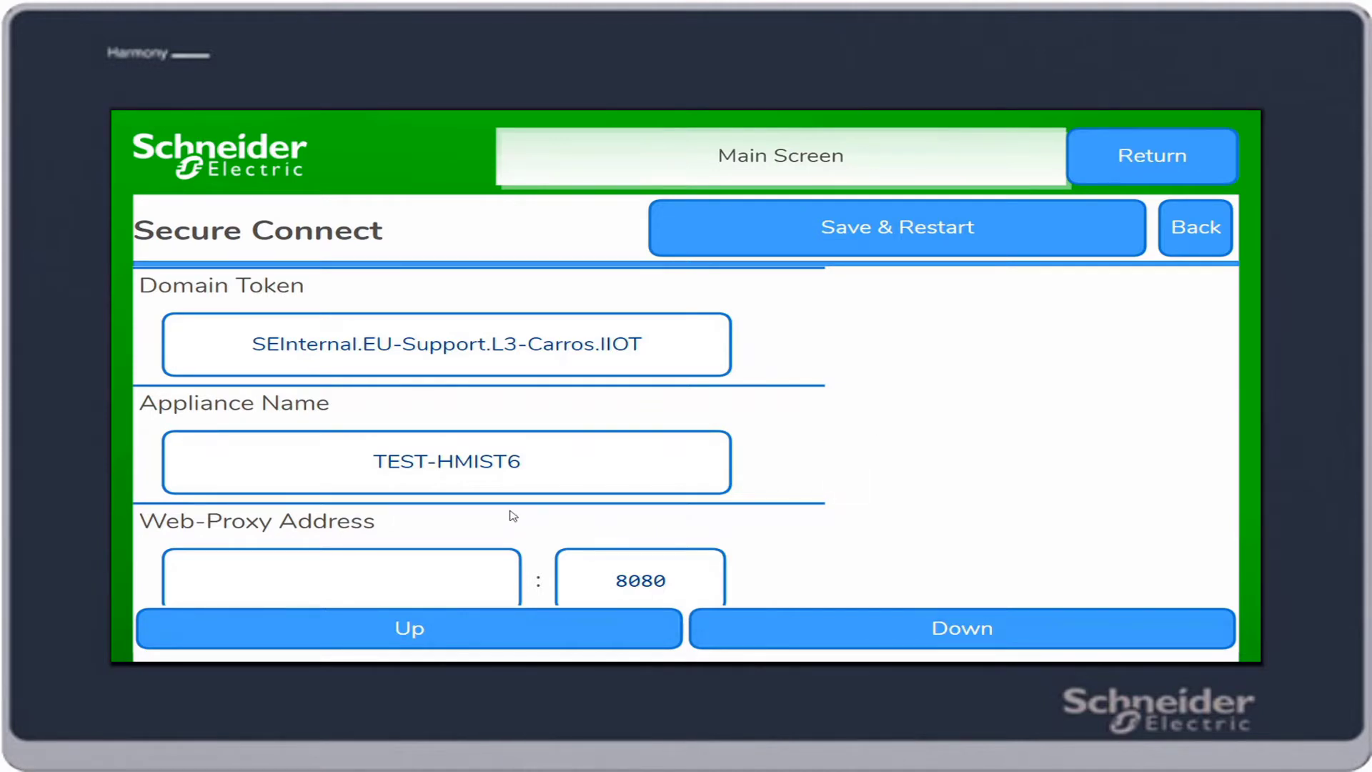
click(863, 627)
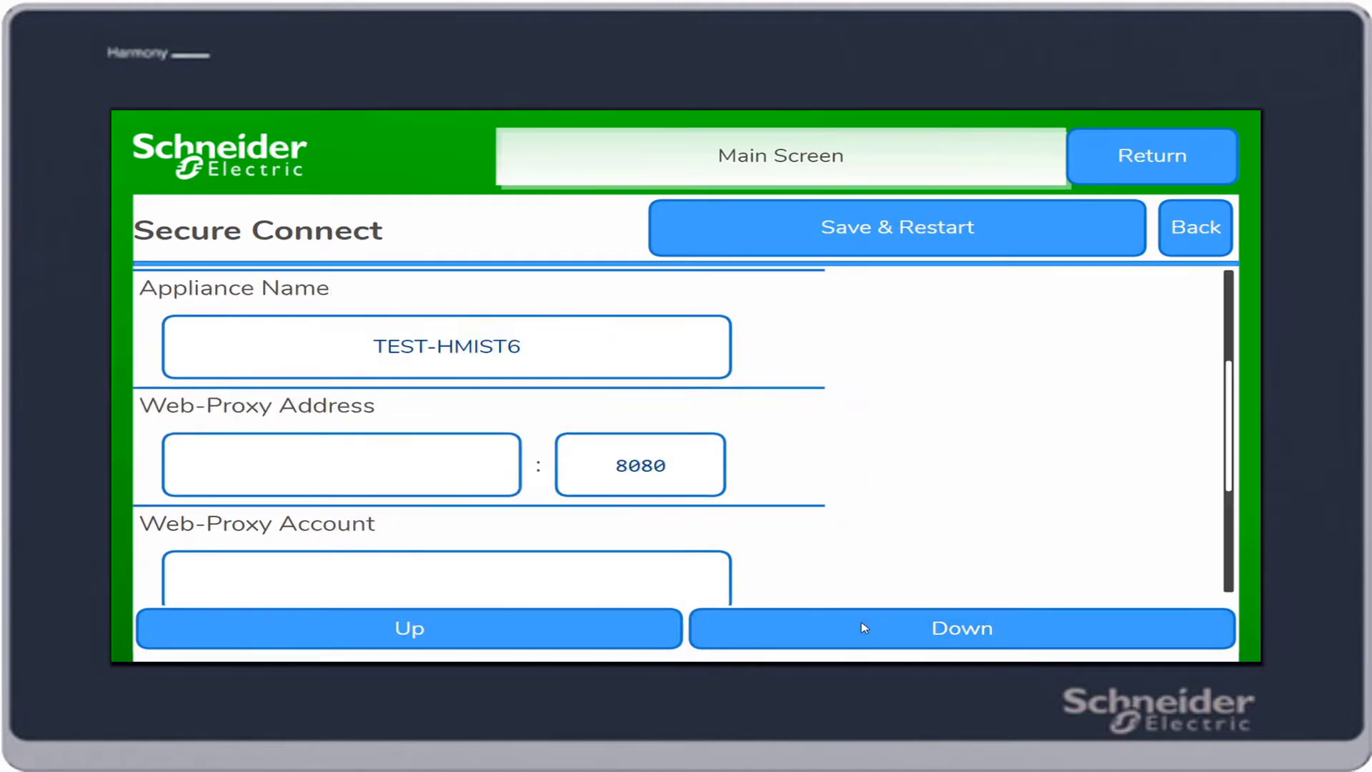
click(863, 627)
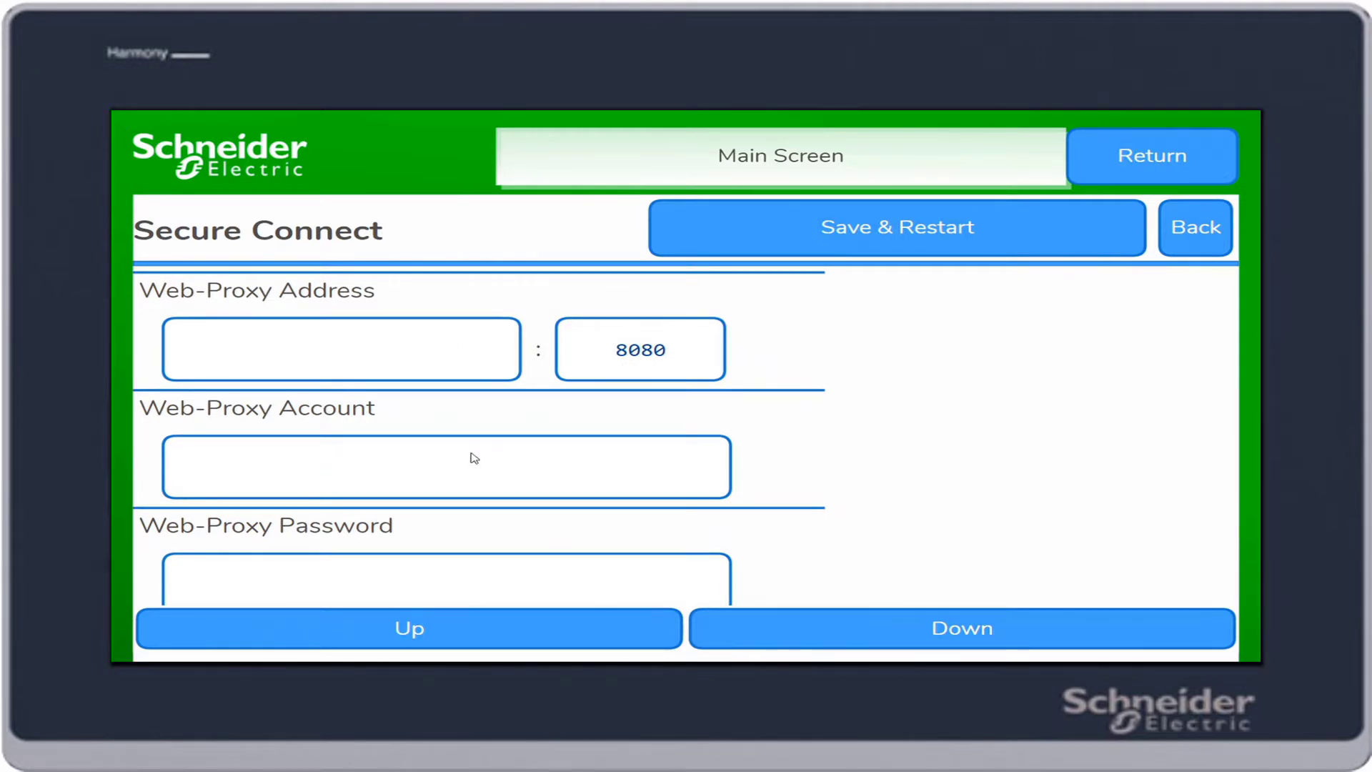
- Save the Secure Connect settings with Save & Restart and return to Configuration
click(418, 362)
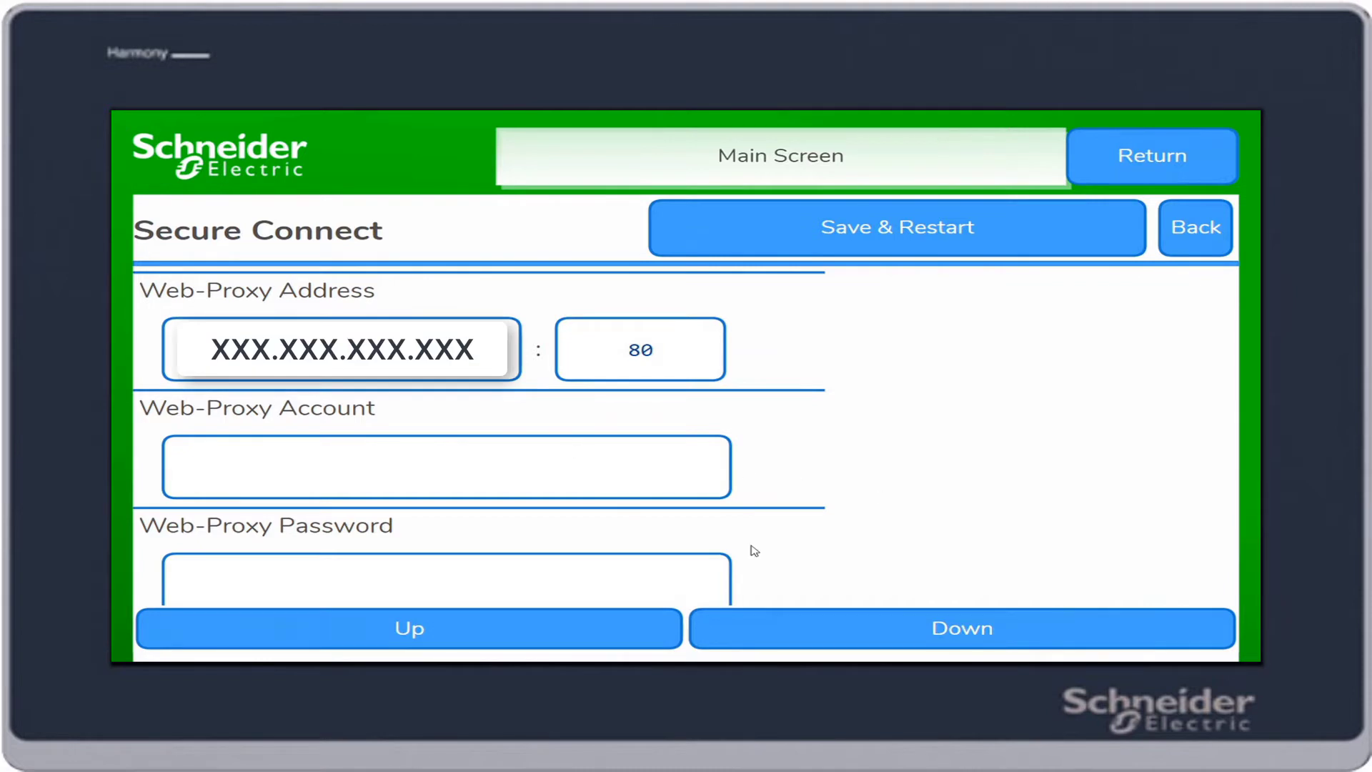
click(887, 630)
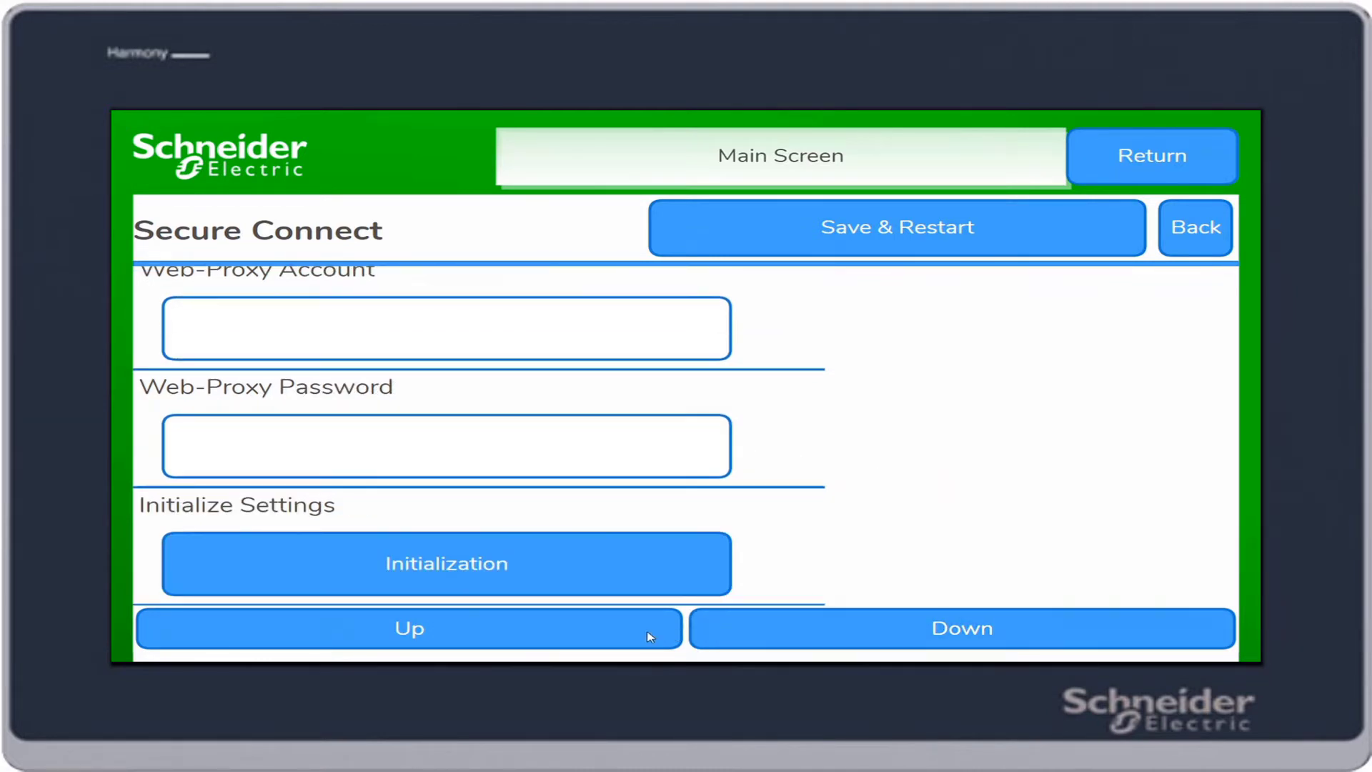
click(650, 633)
click(648, 636)
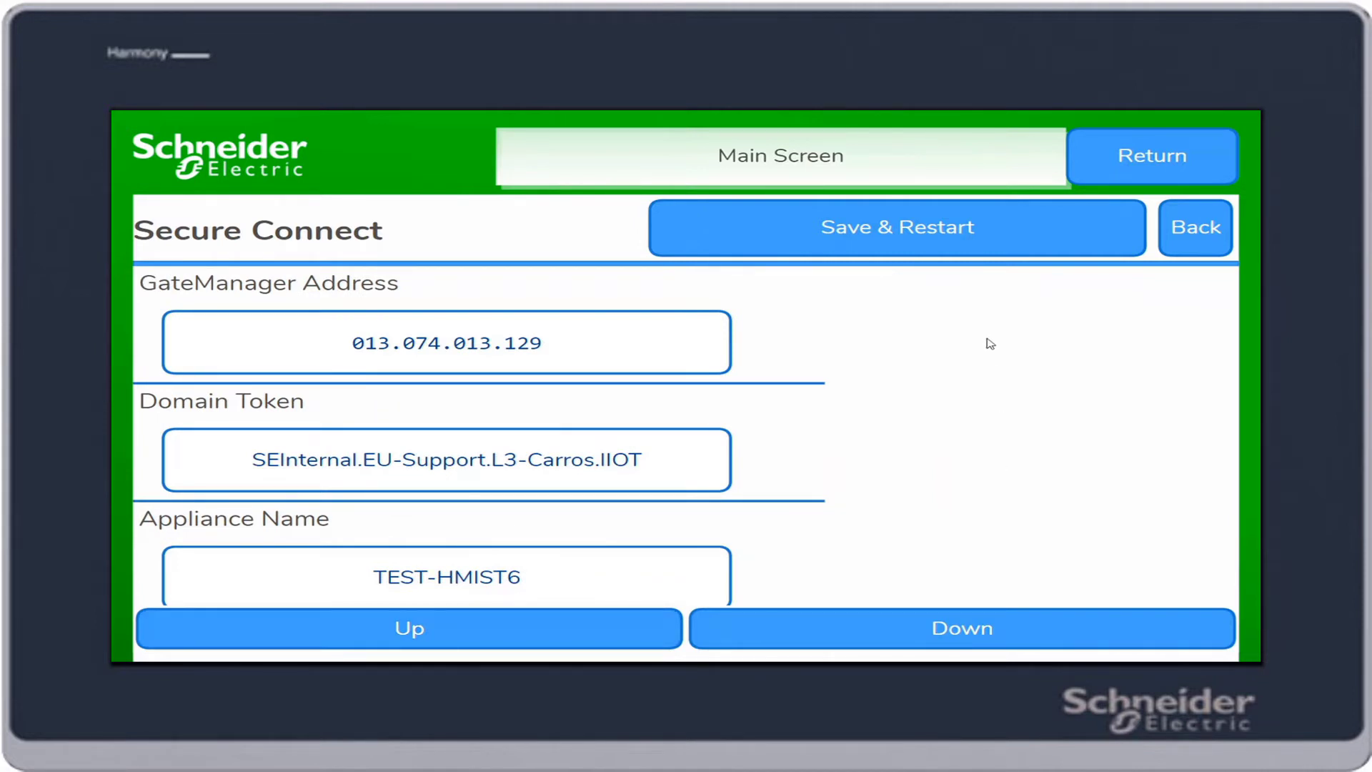
click(963, 241)
click(1206, 231)
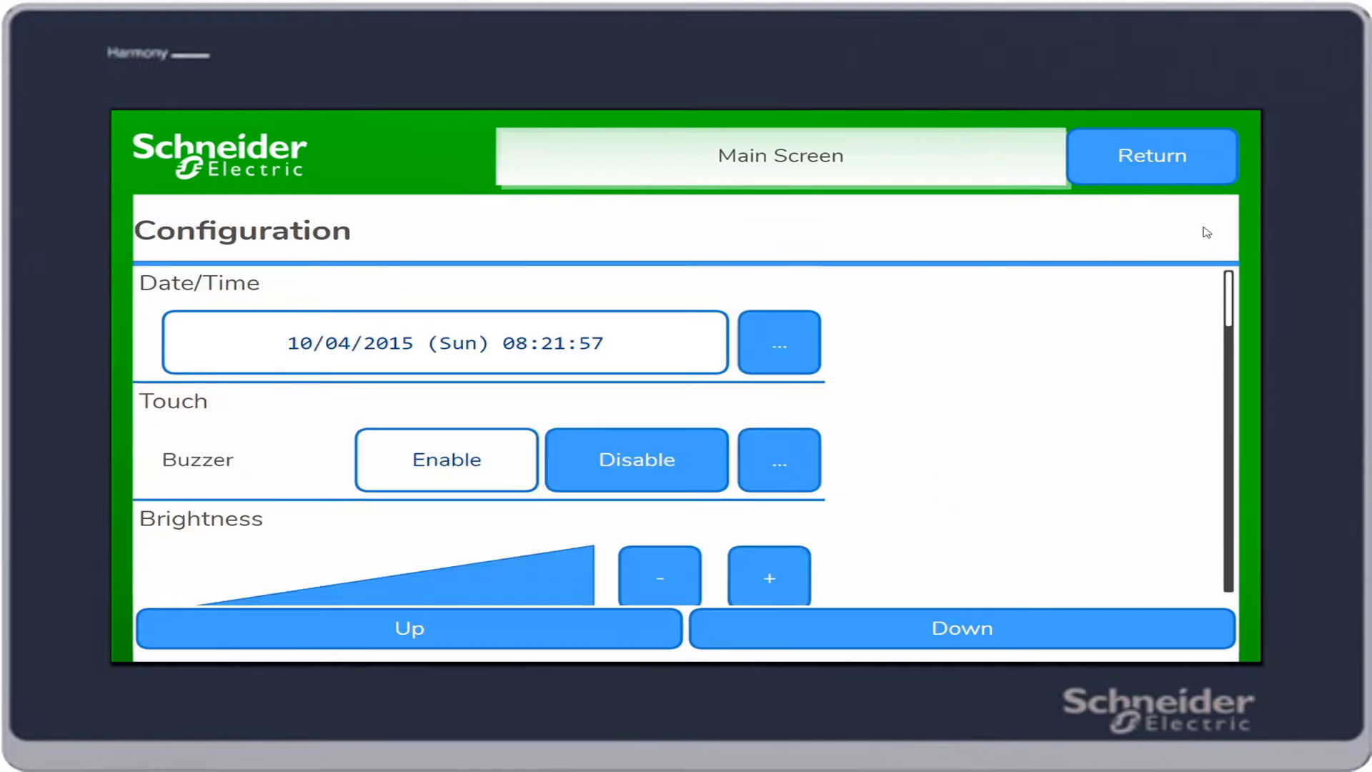
- Scroll down to EcoStruxure Secure Connect Advisor and enable it
click(945, 630)
click(945, 630)
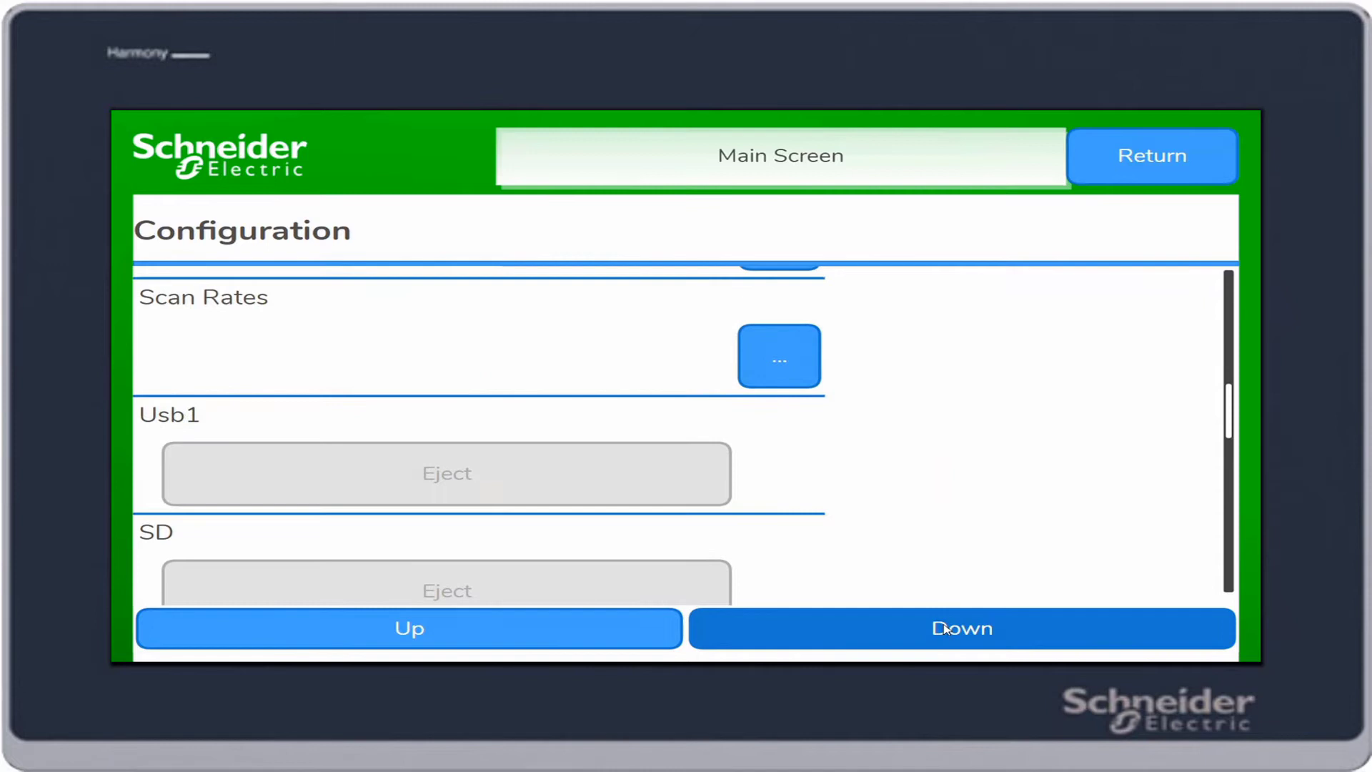
click(946, 631)
click(945, 631)
click(945, 630)
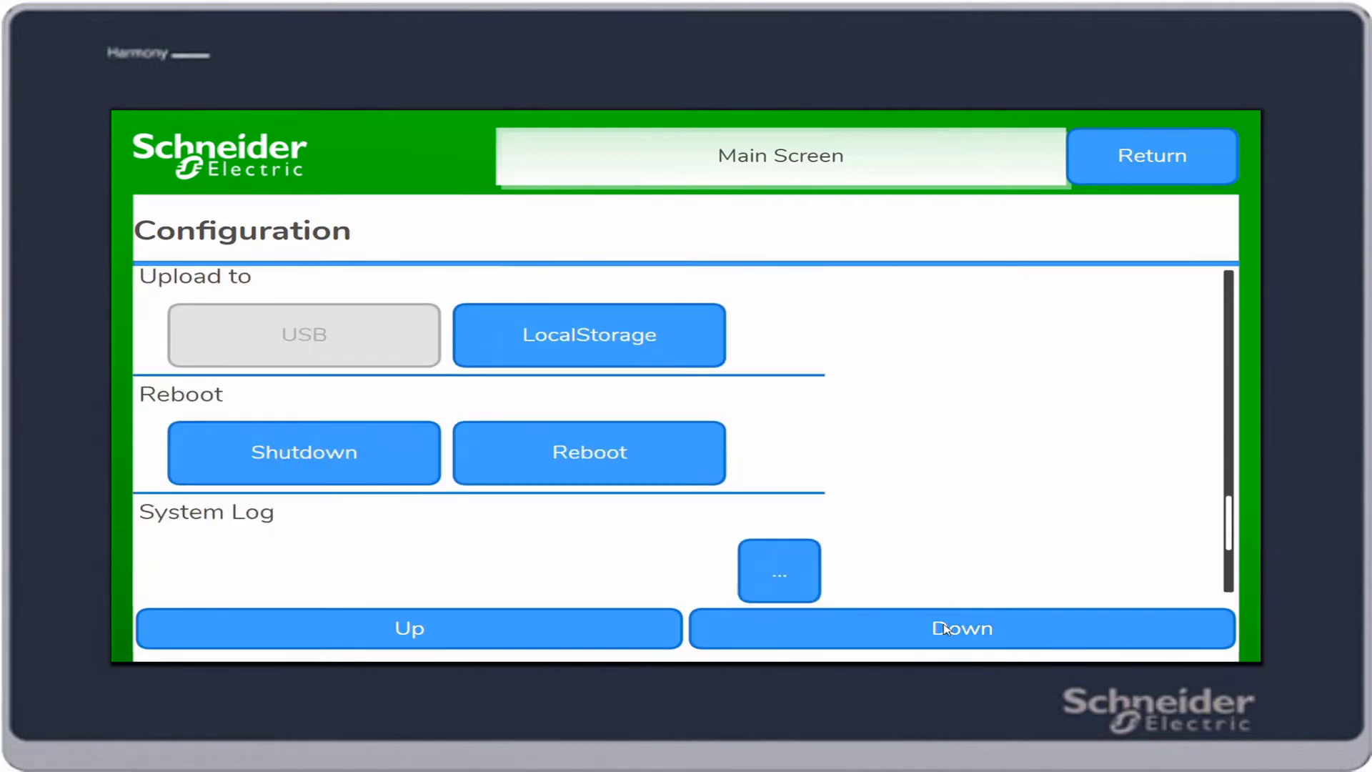
click(945, 631)
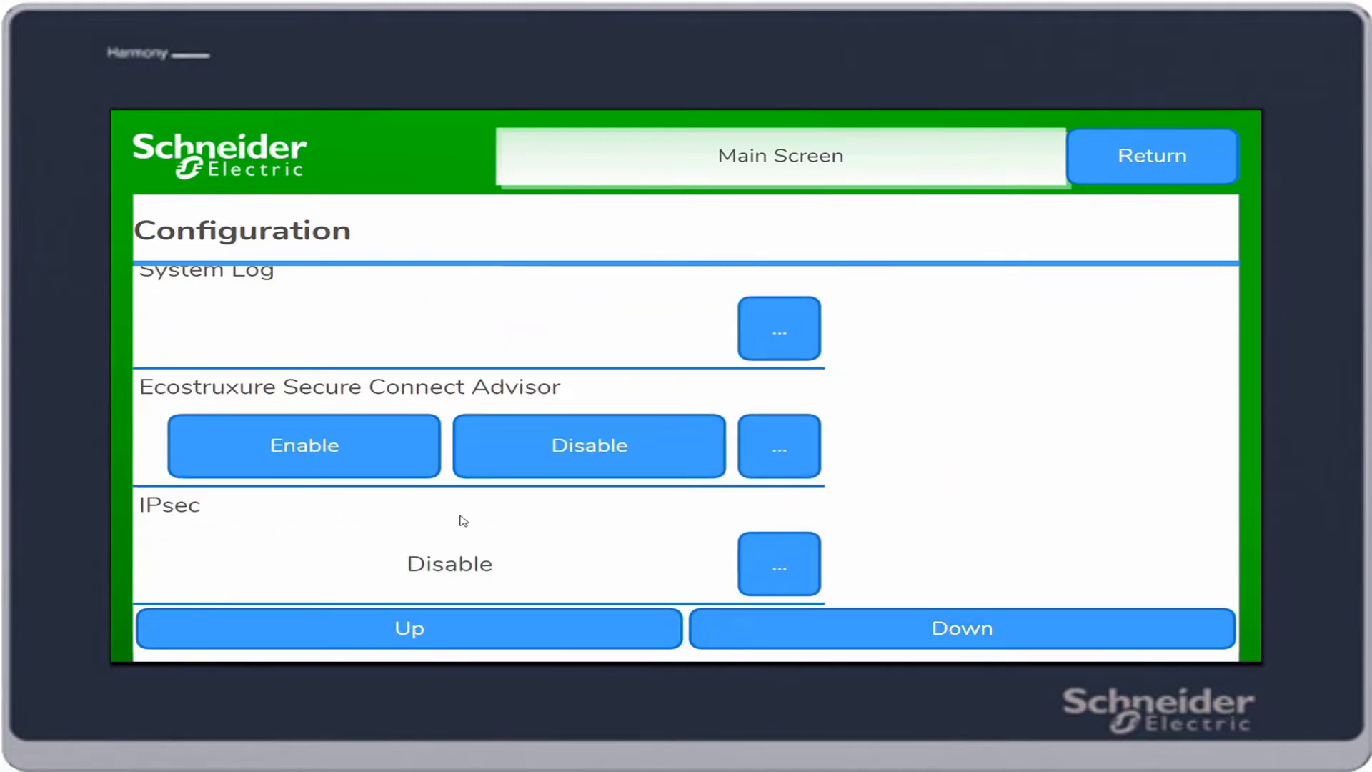
click(359, 459)
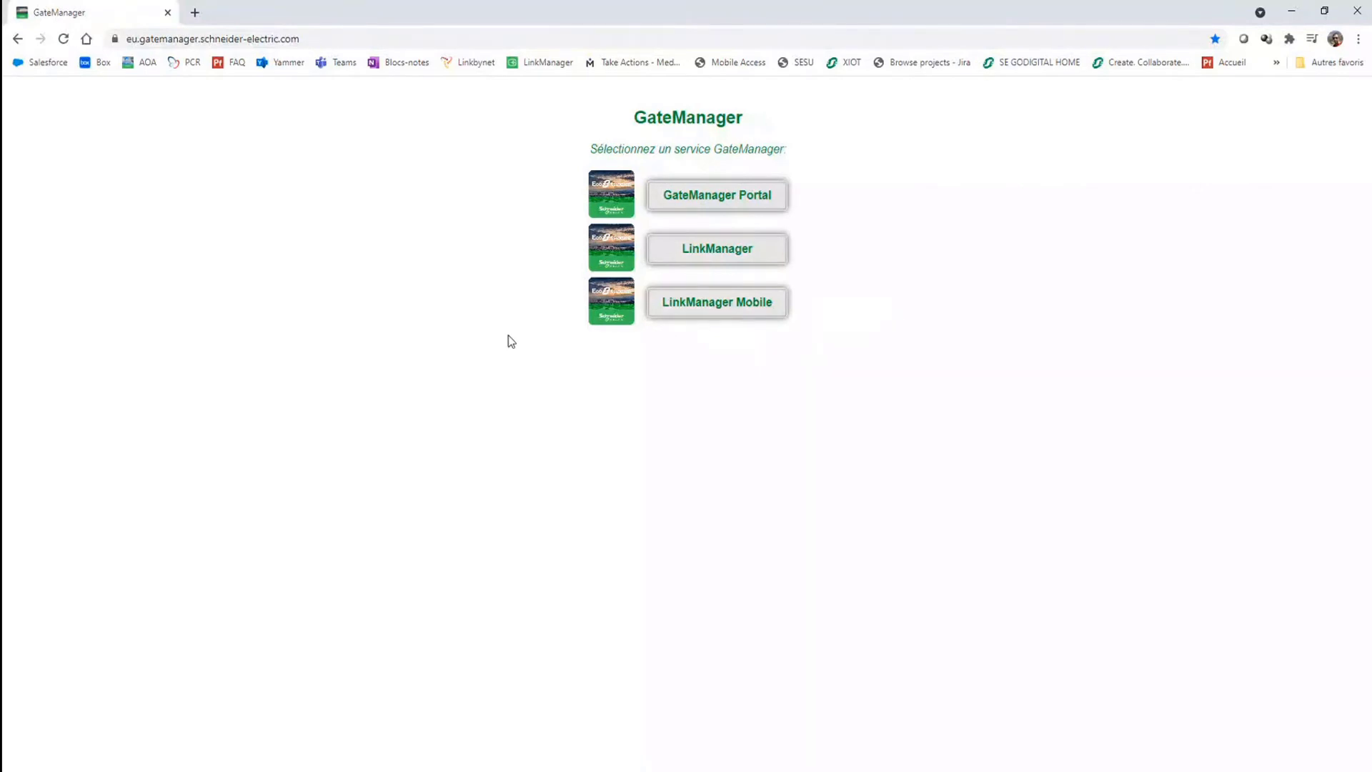
- Open the GateManager Portal sign-in and choose the IIOT.gmc certificate
click(734, 200)
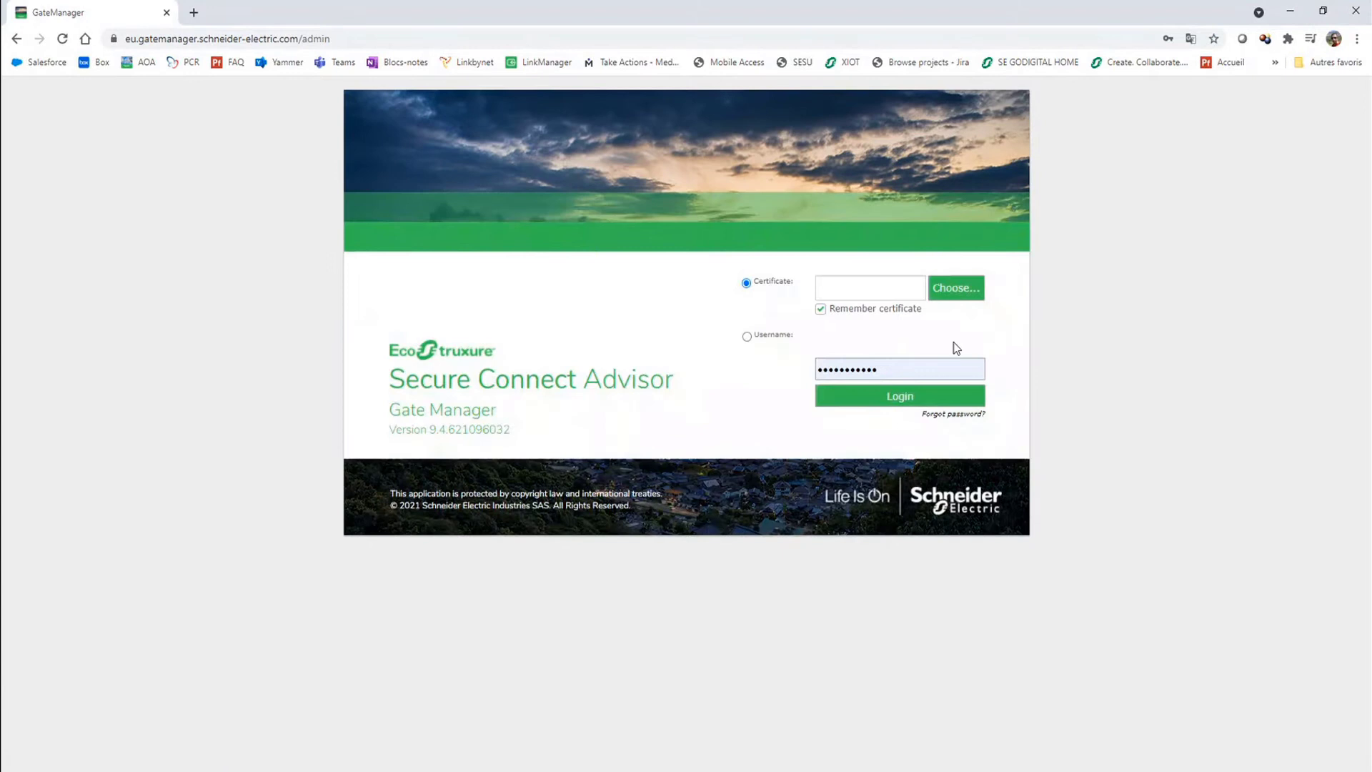
click(957, 292)
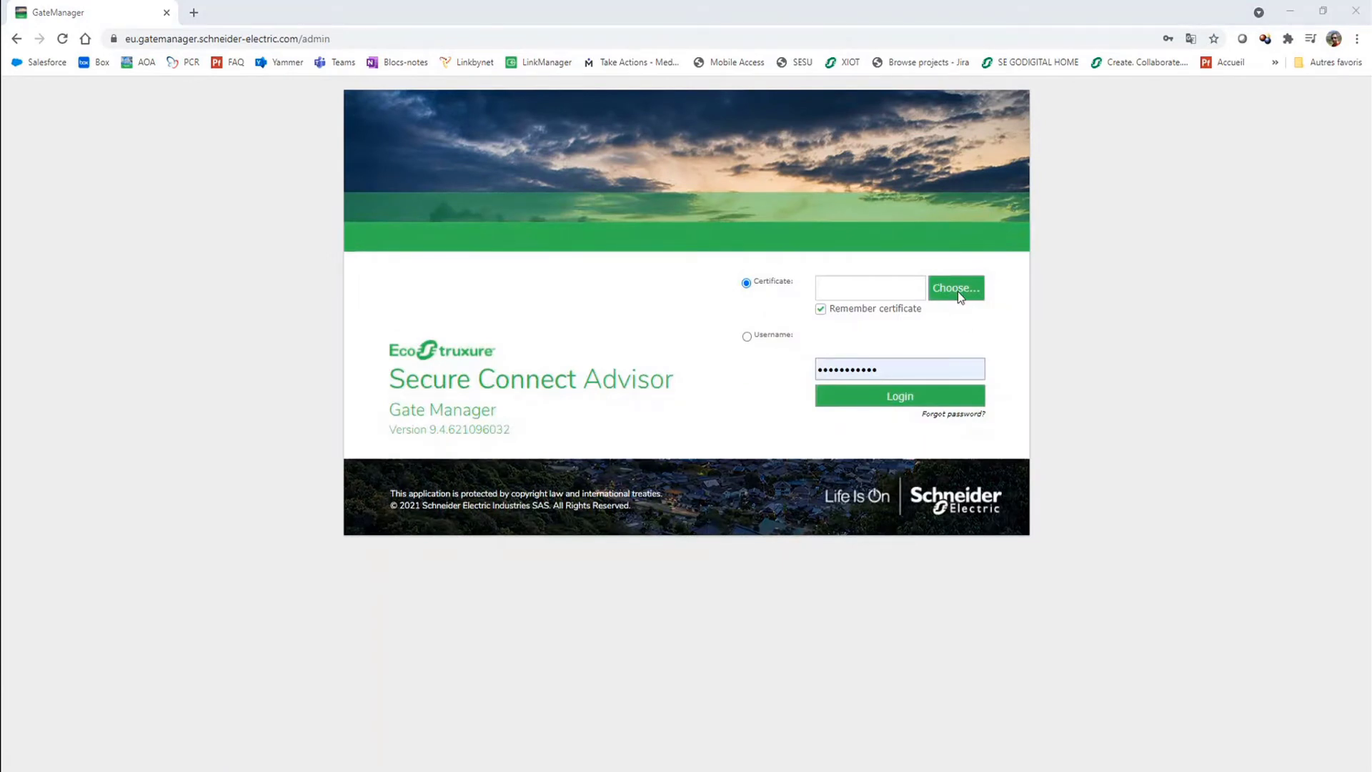
click(172, 108)
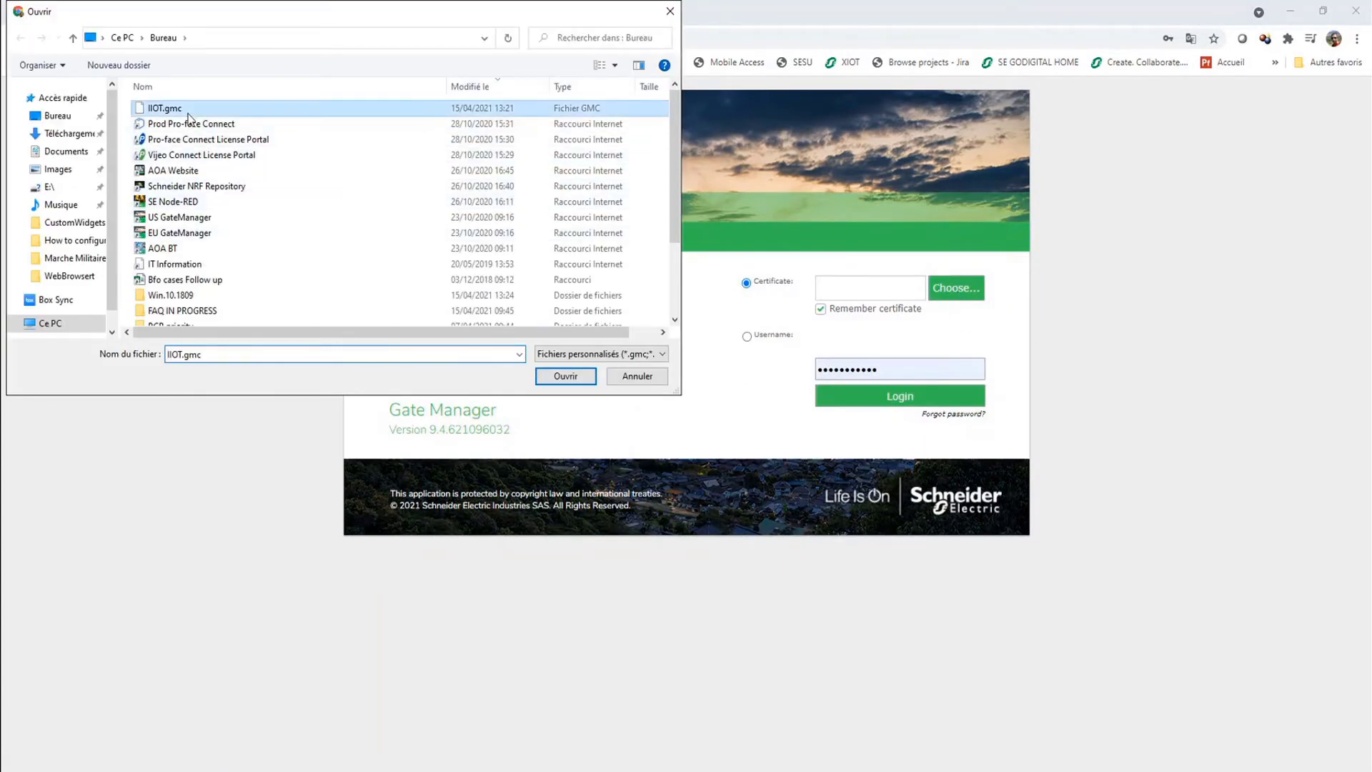
click(565, 377)
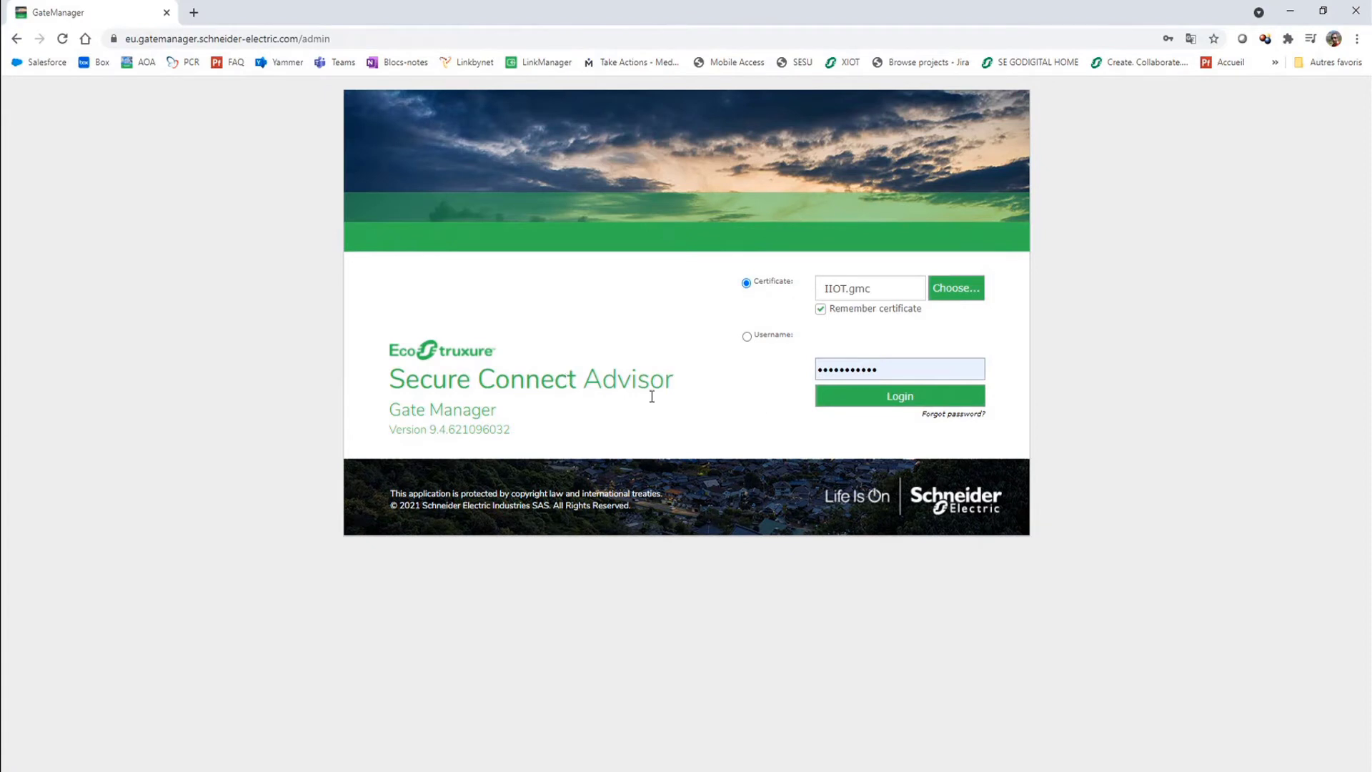
- Replace the autofilled password with the pasted one and log in
click(911, 369)
drag(912, 369, 770, 370)
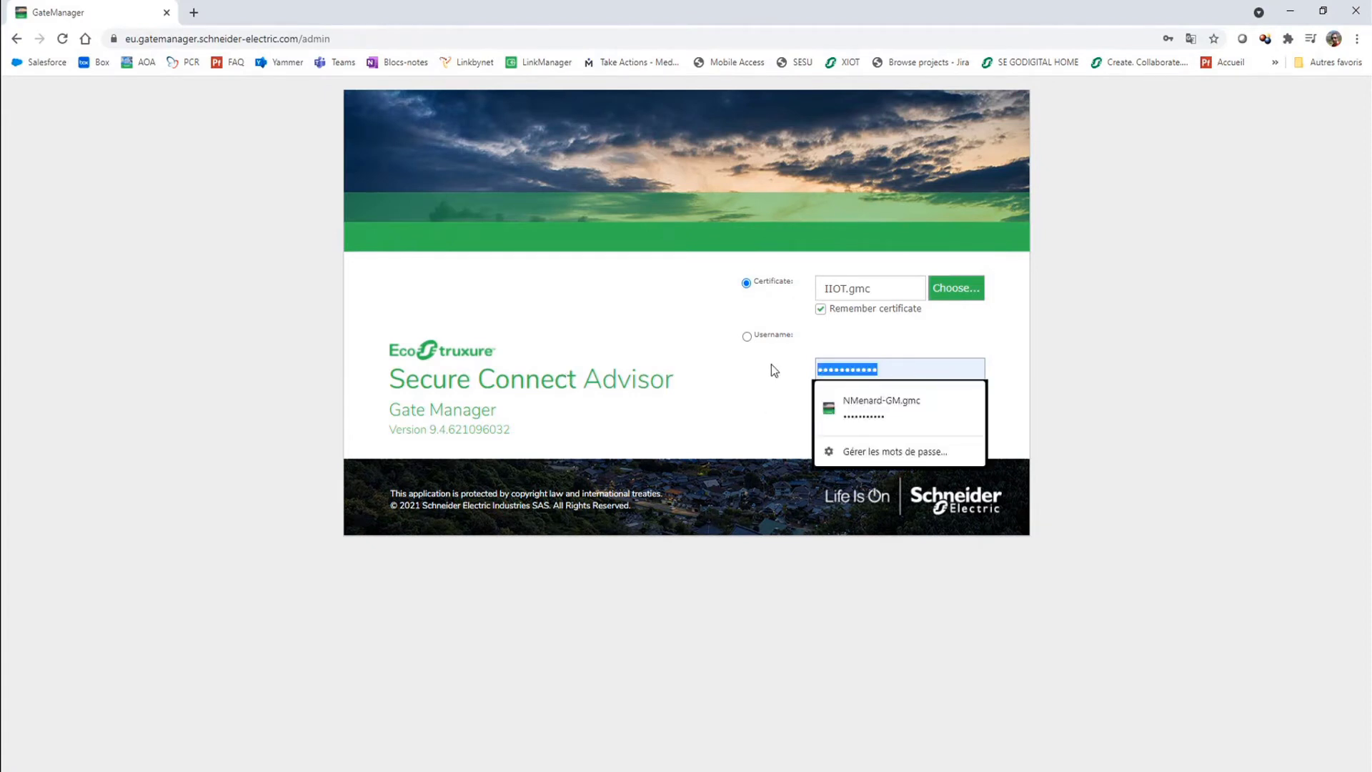
key(BackSpace)
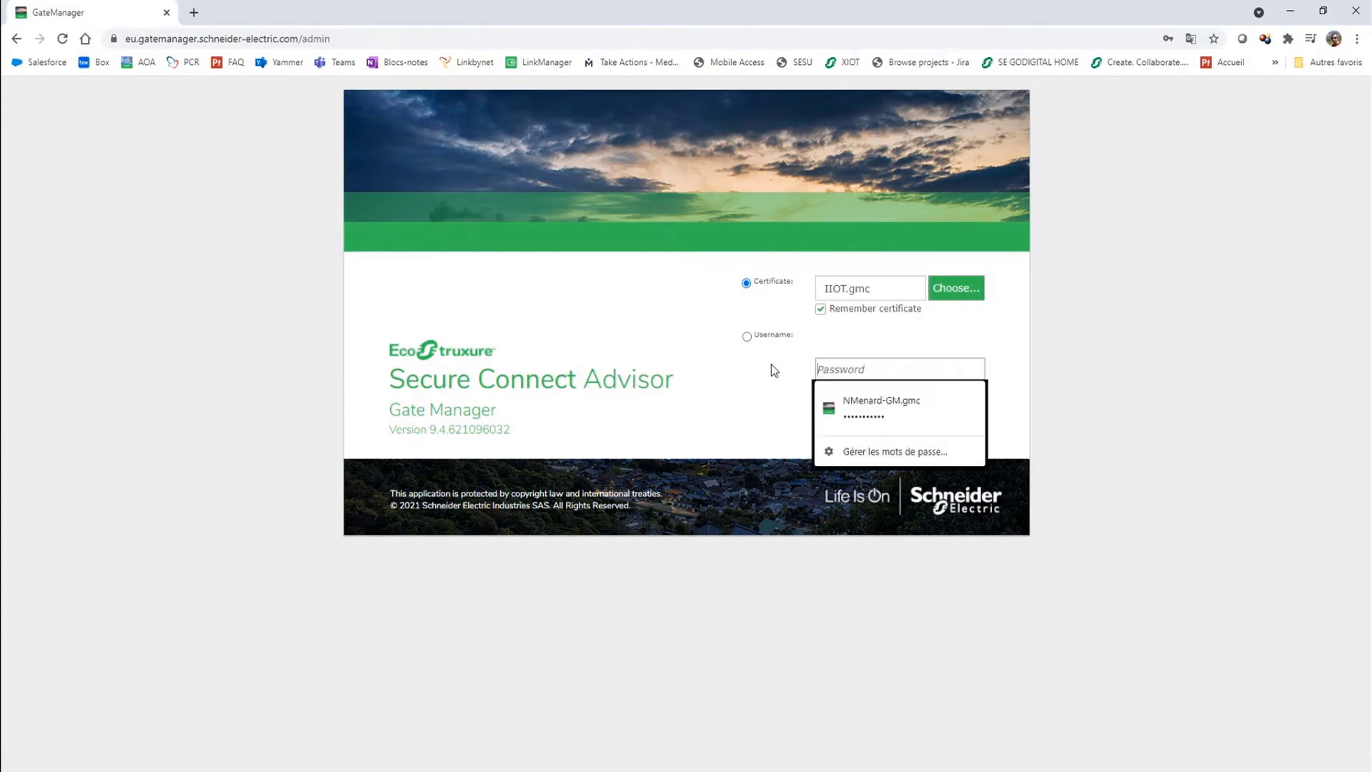
right_click(819, 373)
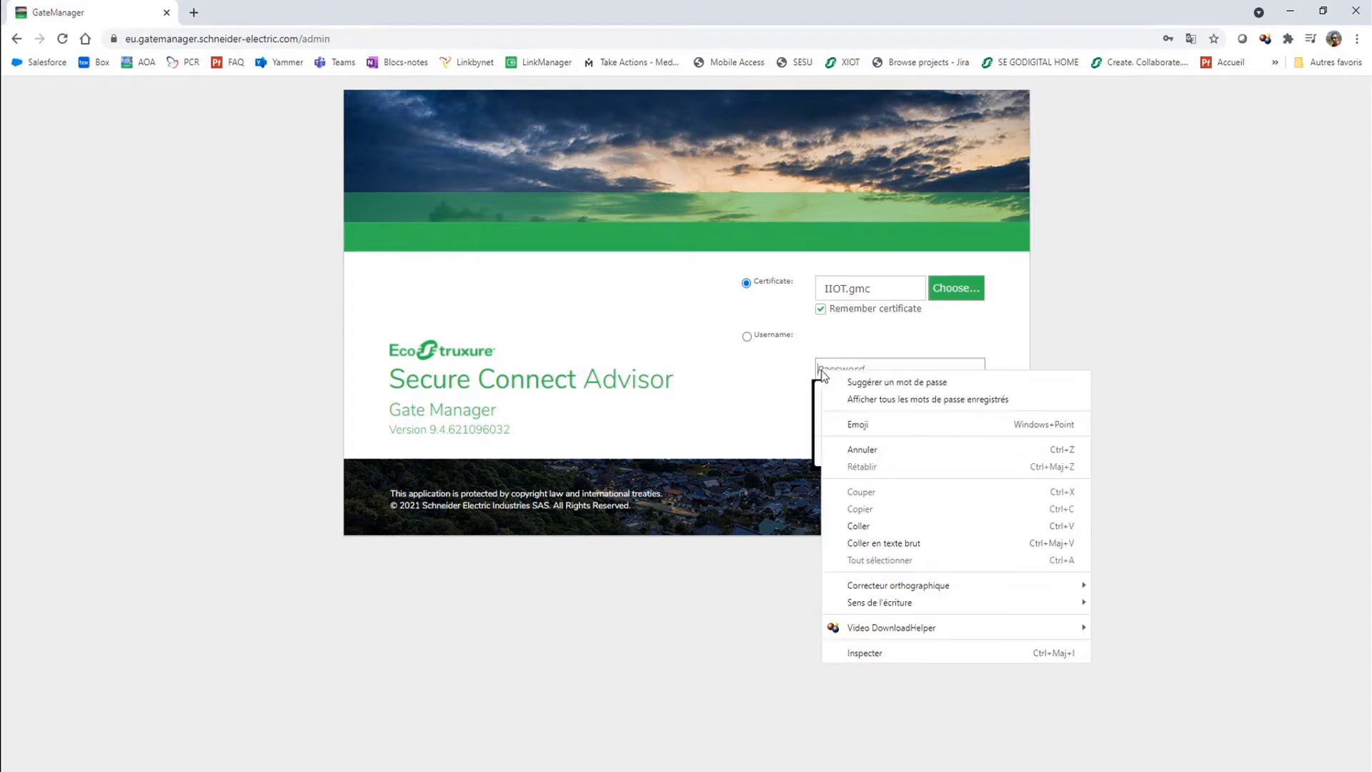
click(867, 525)
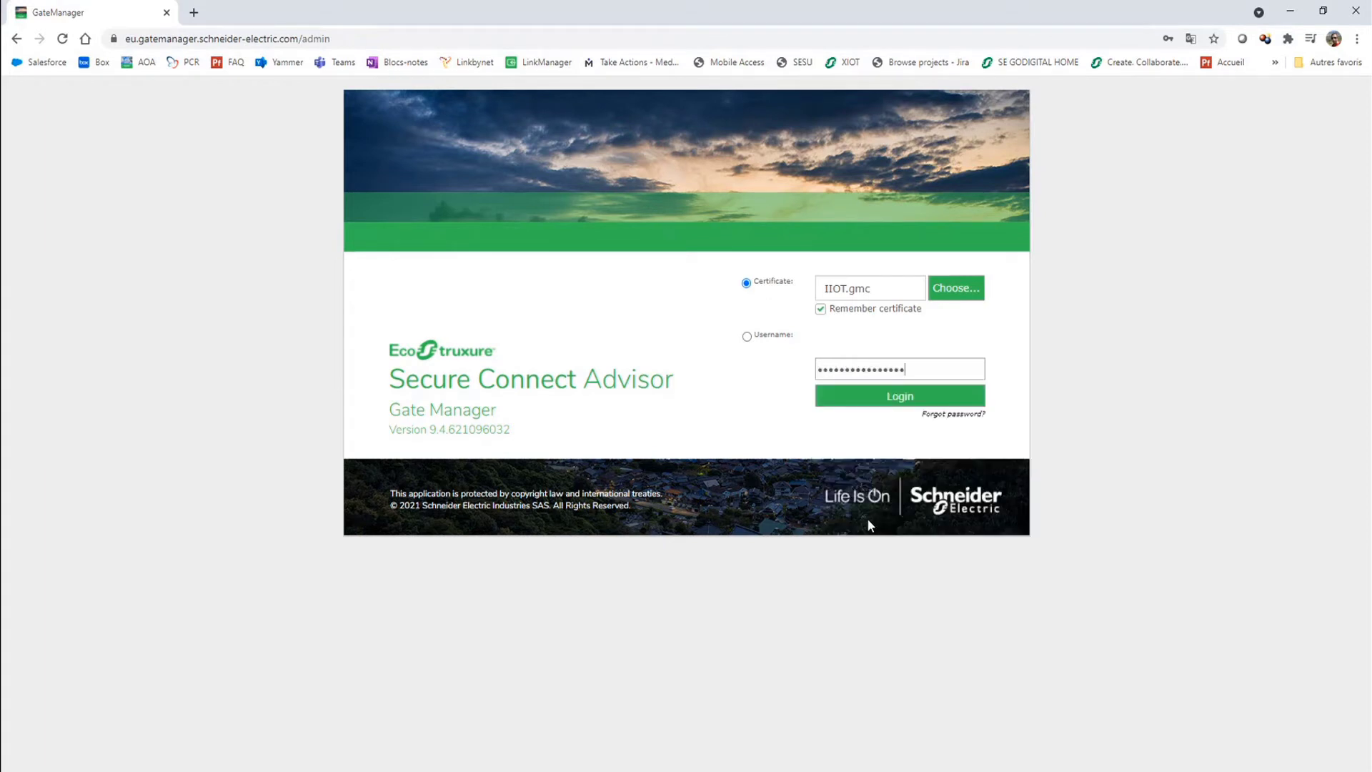
click(882, 399)
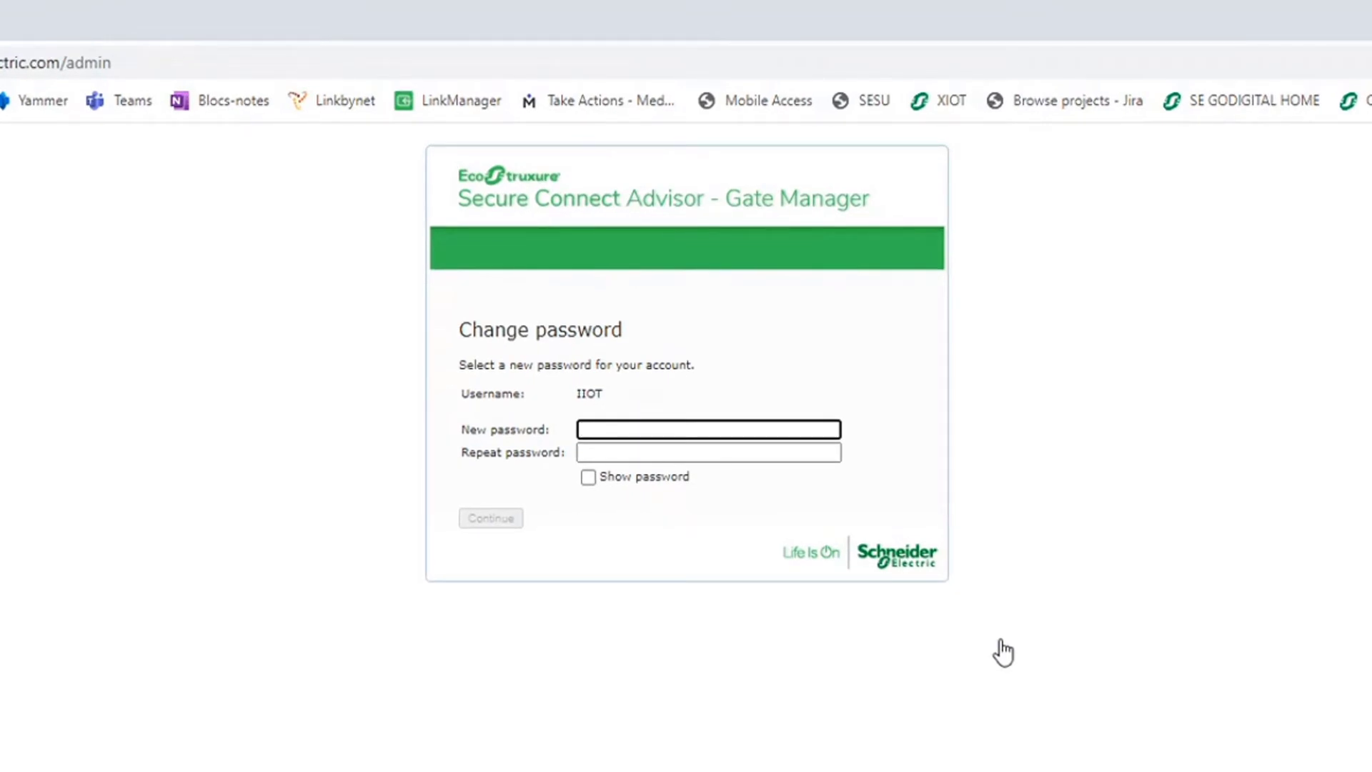
text(•••••)
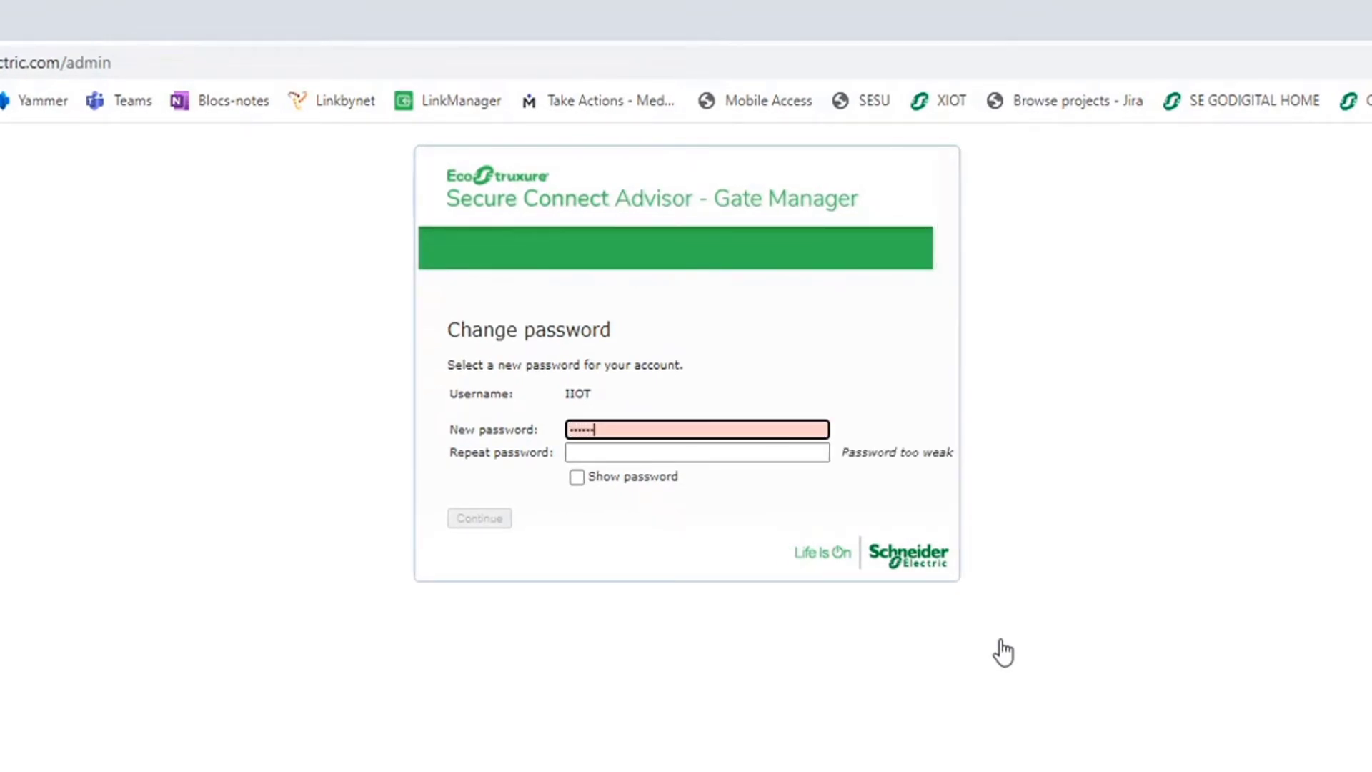
text(••••••)
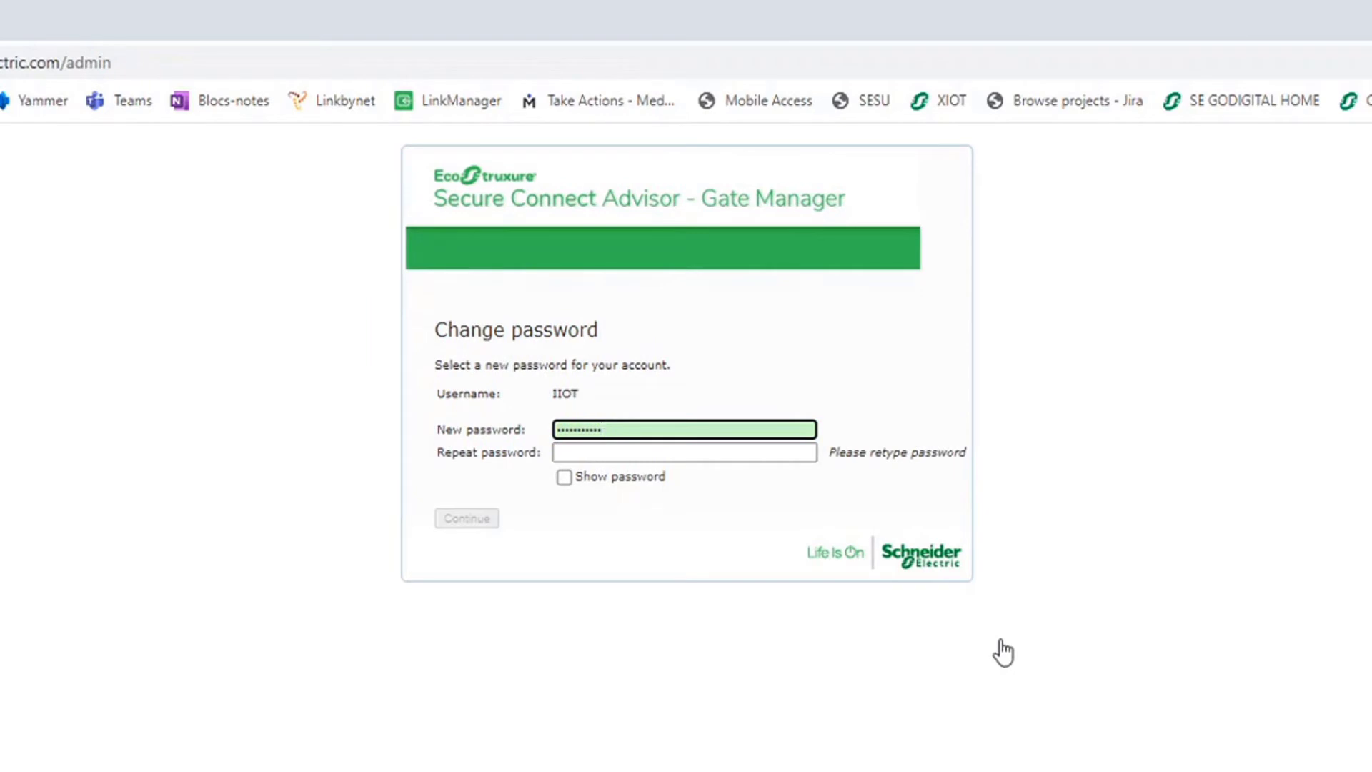
- Enter and repeat the new IIOT password, then accept the Terms of Use and continue
click(657, 455)
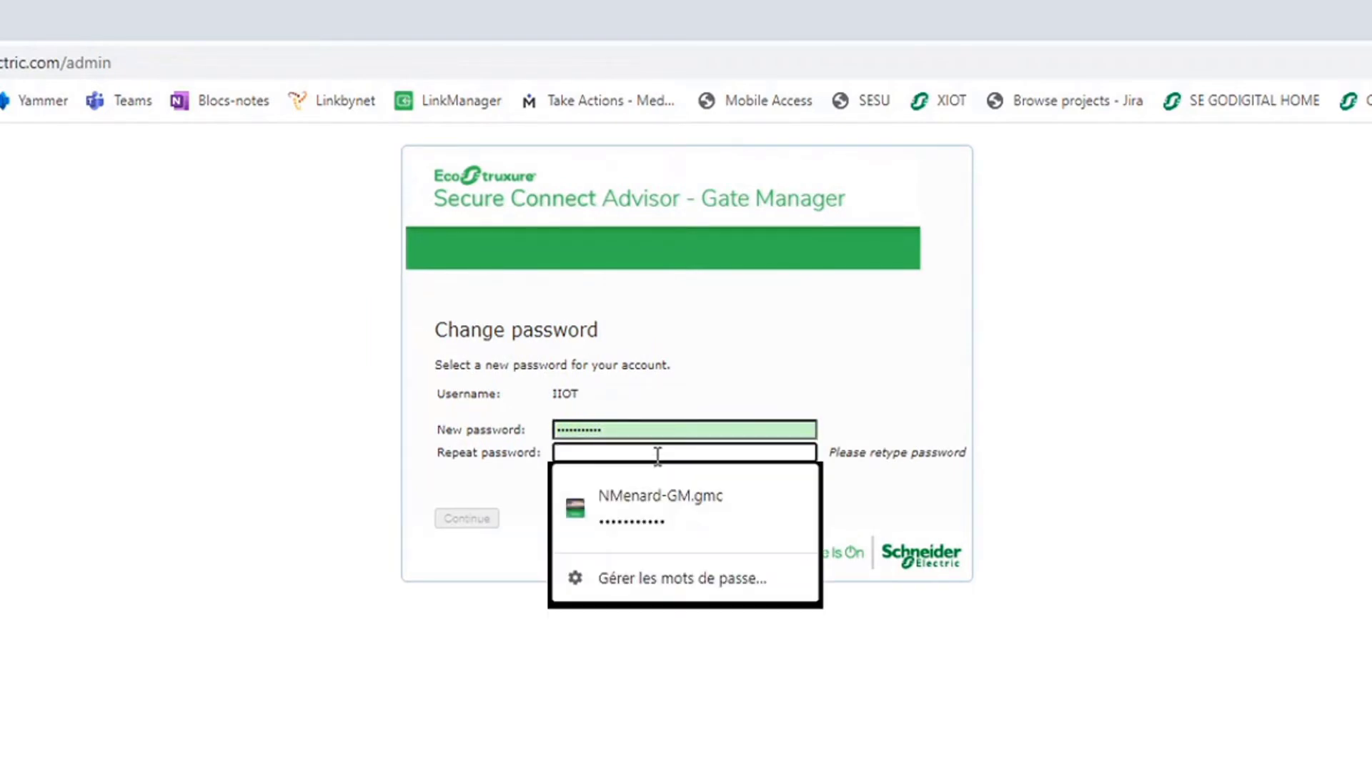
text(•••••••)
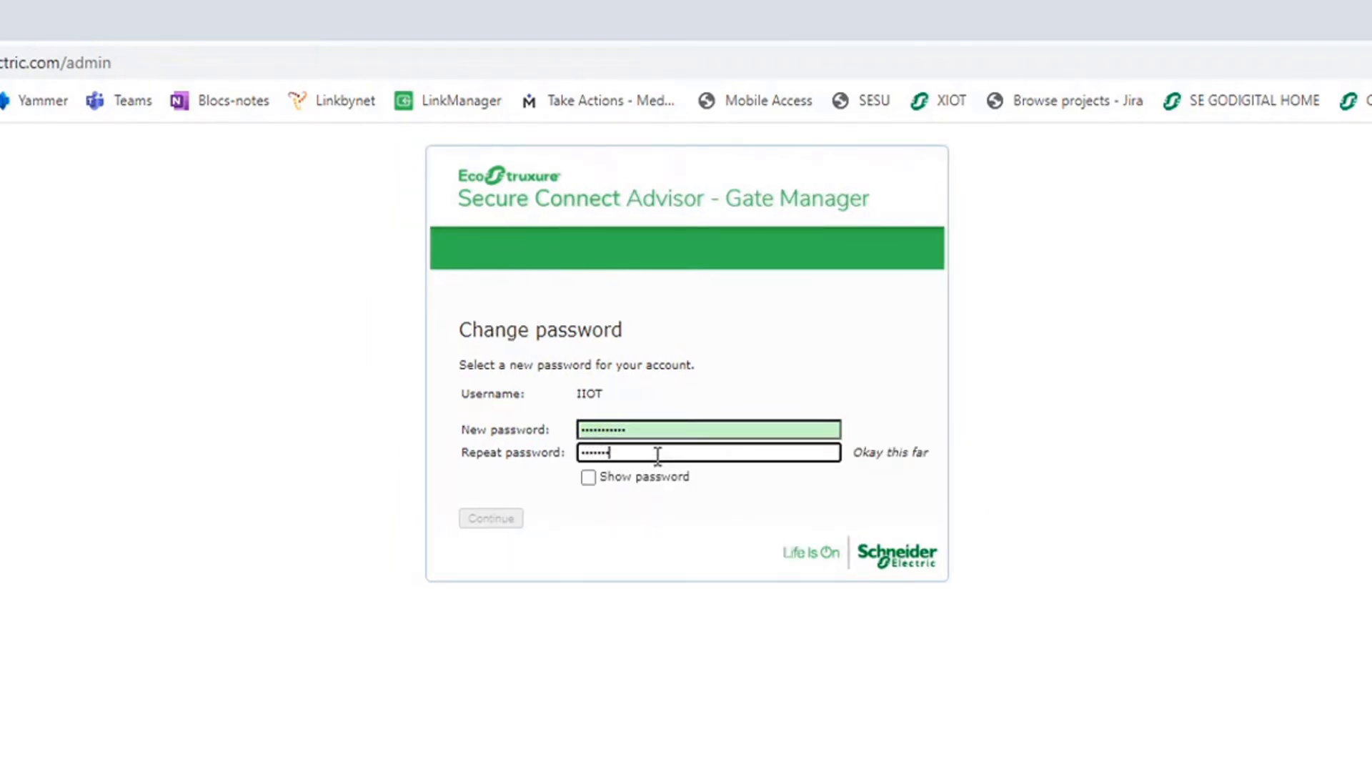
text(••••)
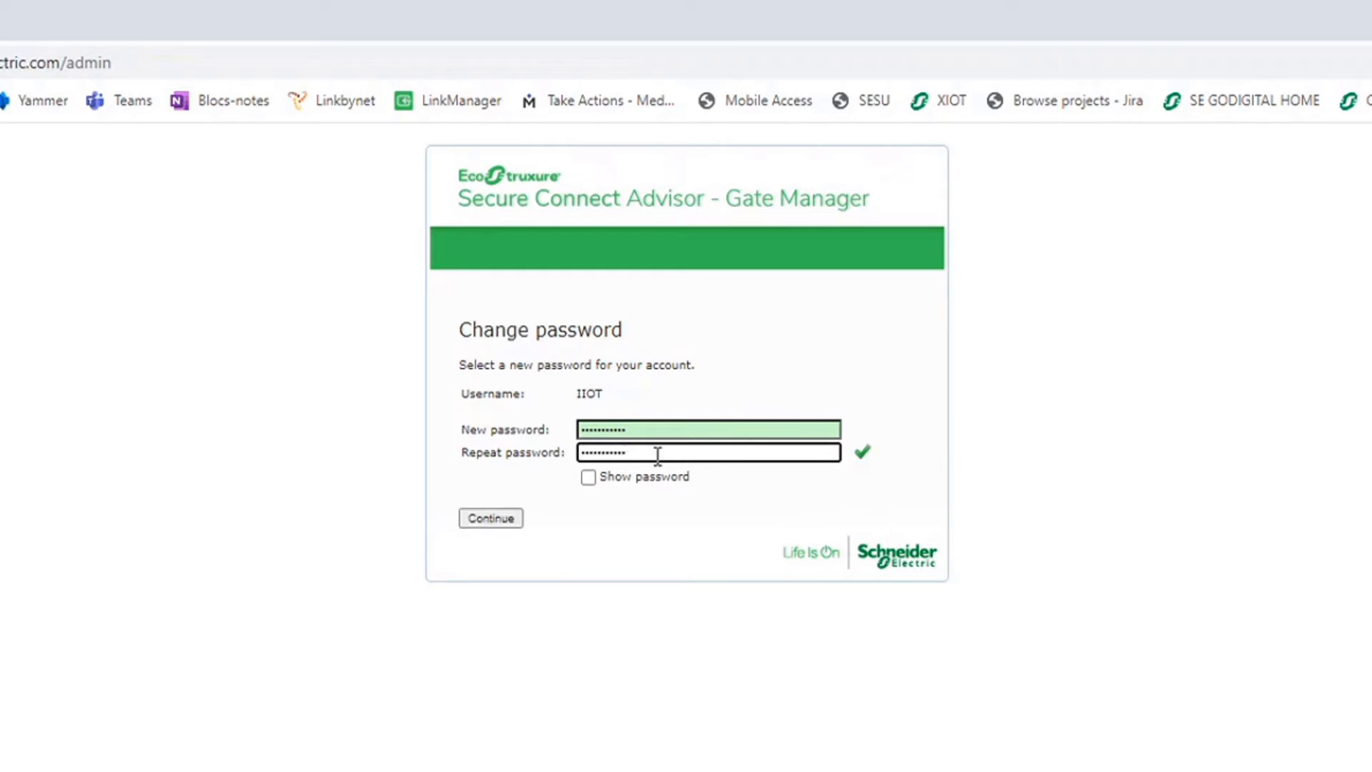
click(504, 524)
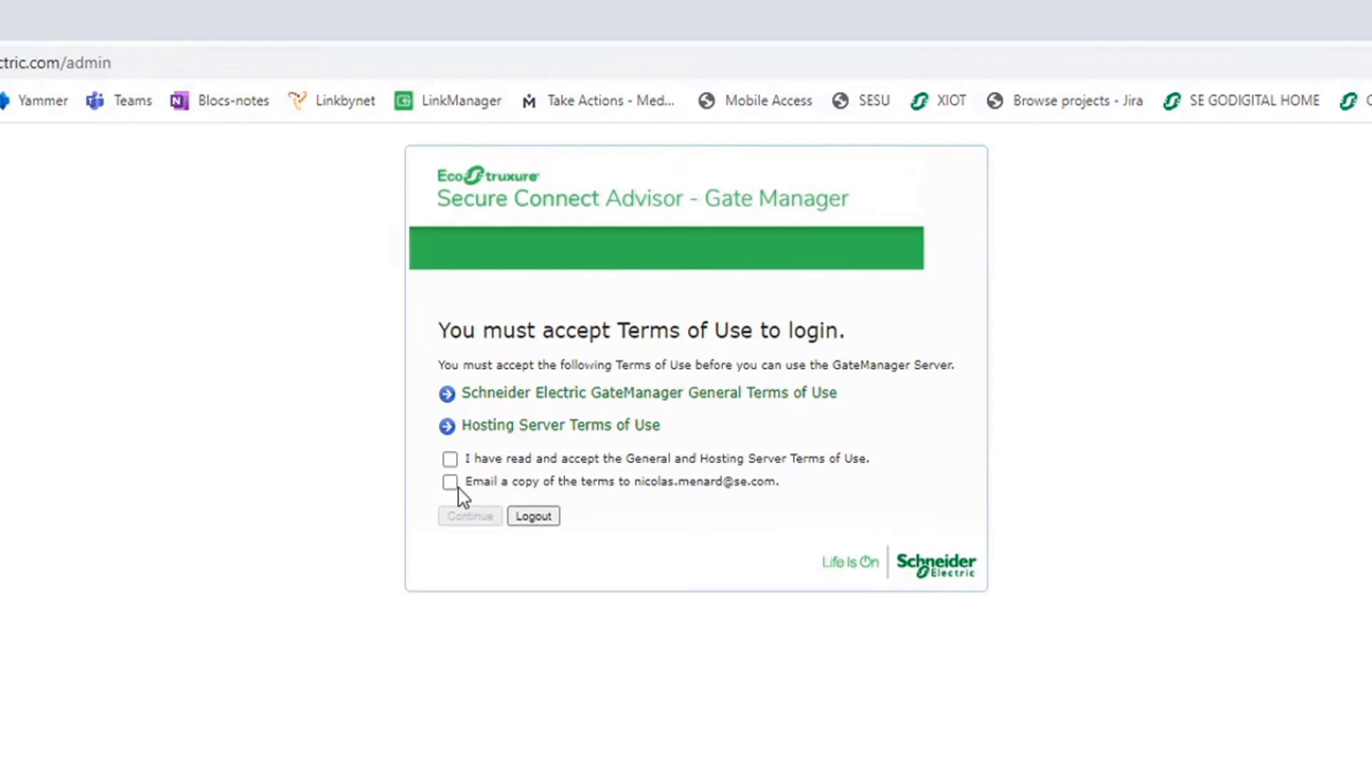
click(449, 458)
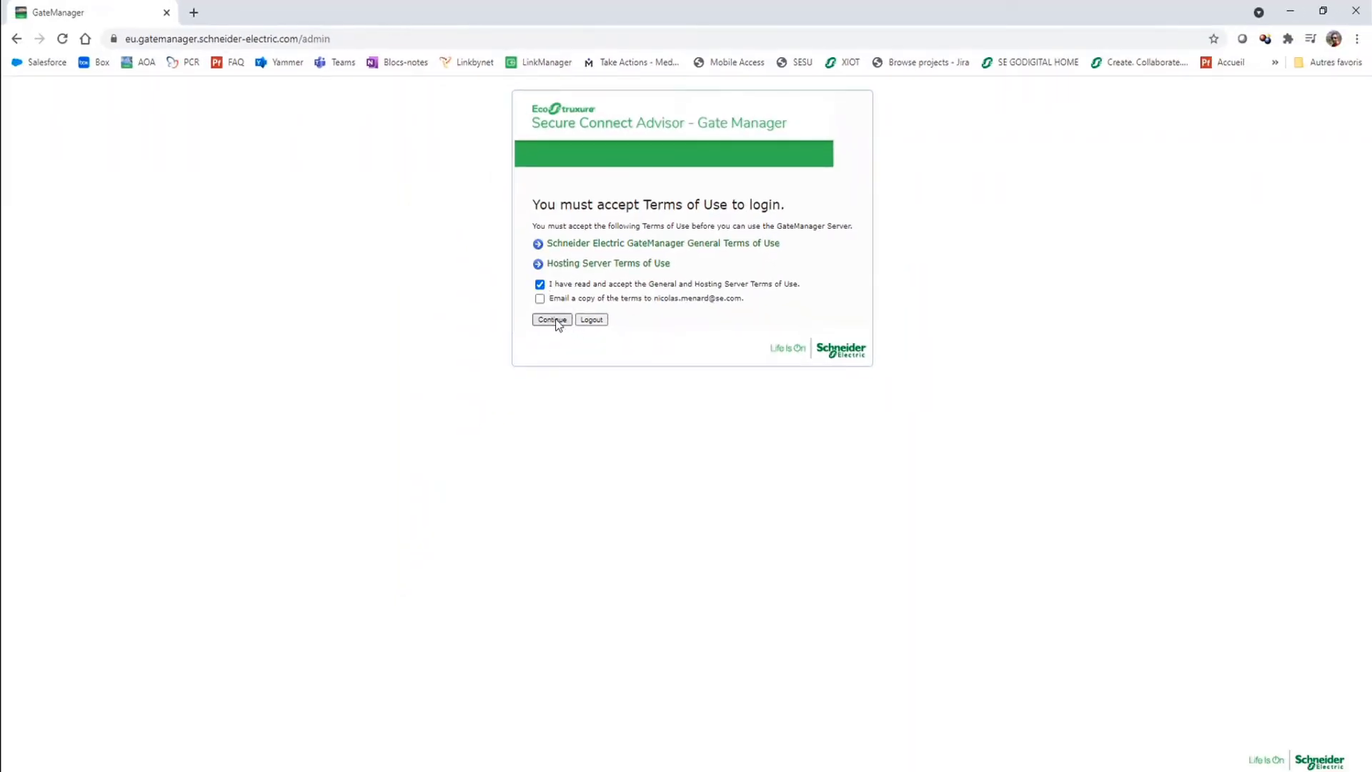
click(553, 320)
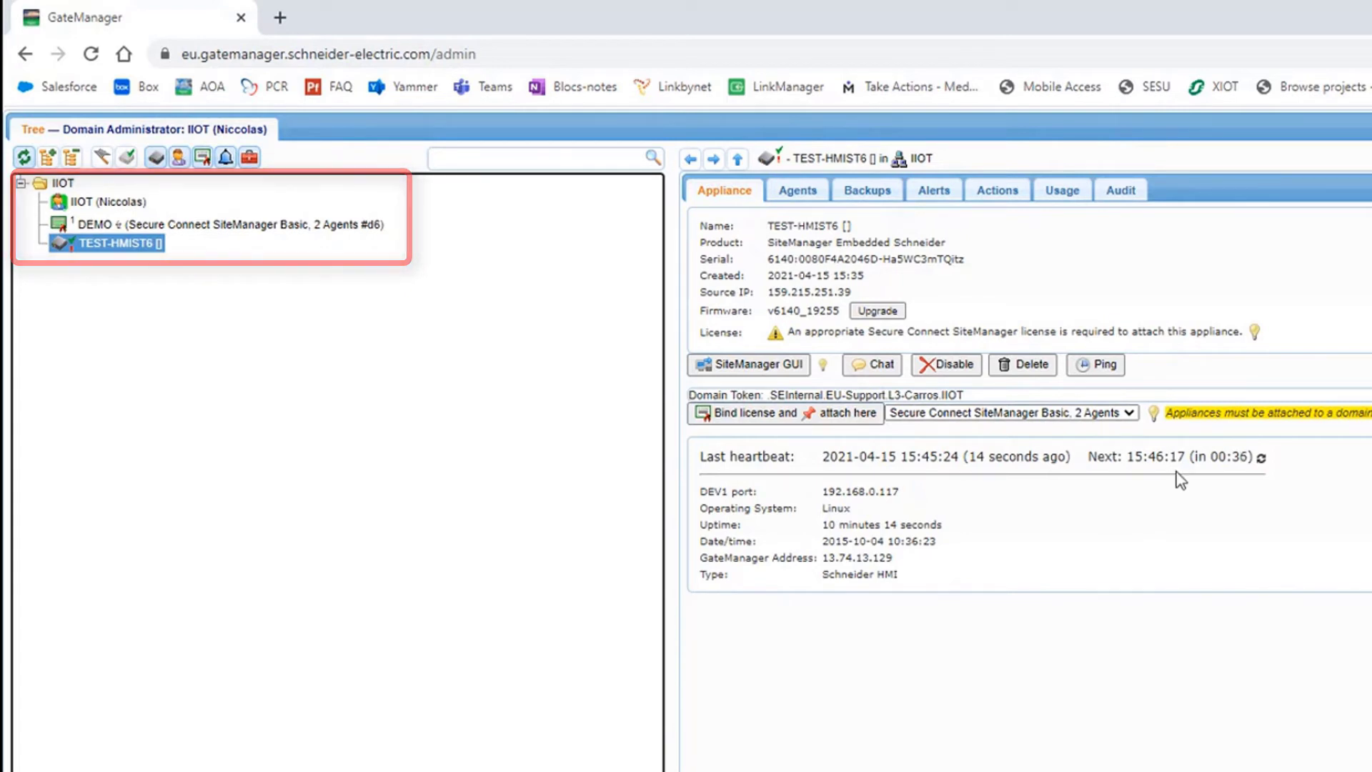
- Choose Secure Connect SiteManager Basic, 2 Agents, bind it to TEST-HMIST6, and confirm
click(1128, 413)
click(1086, 434)
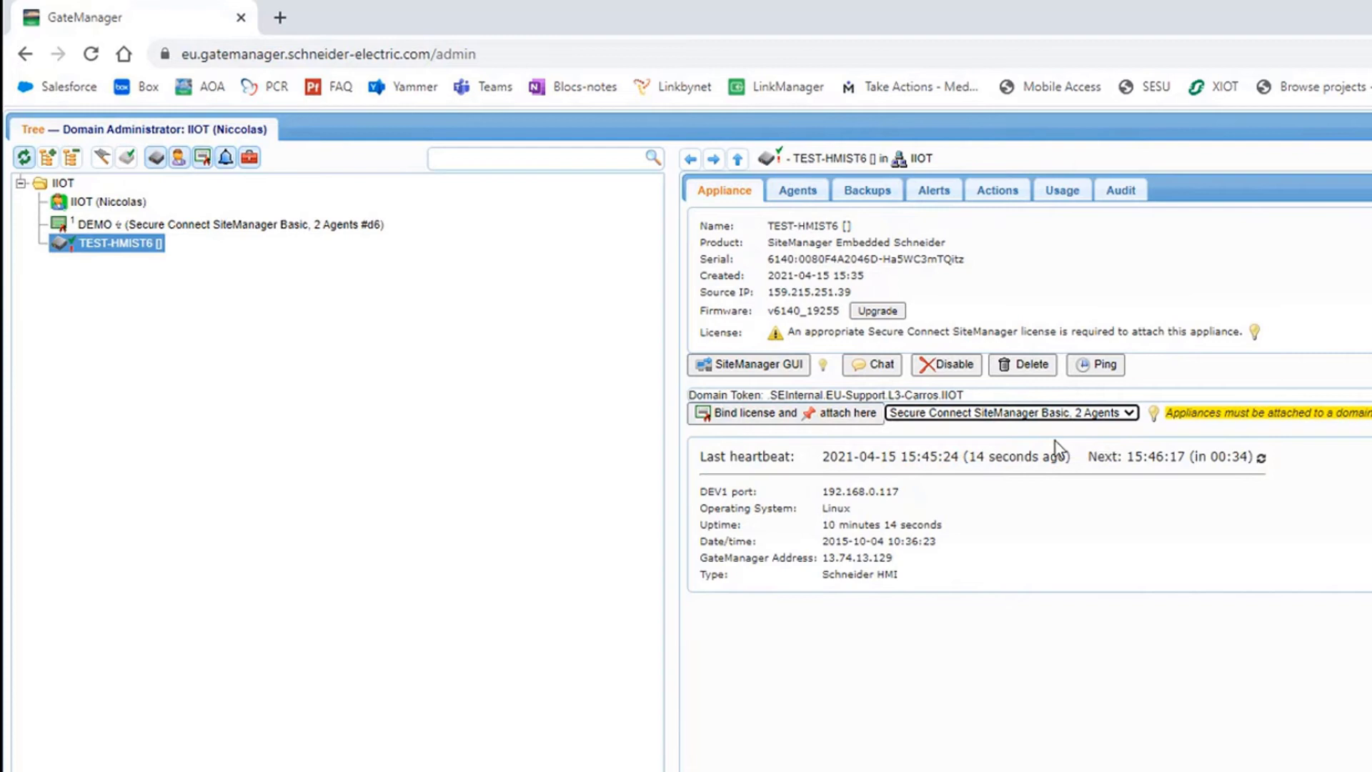
click(854, 419)
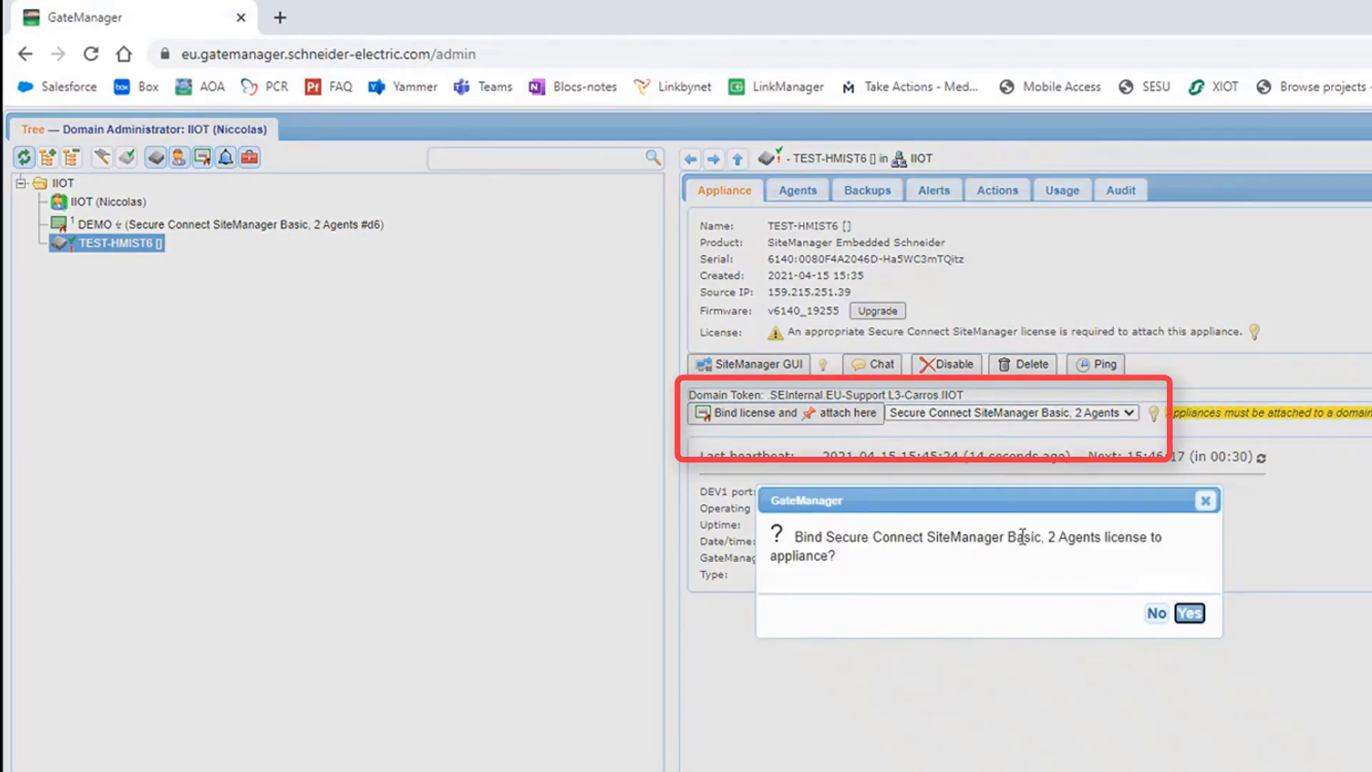
click(1189, 613)
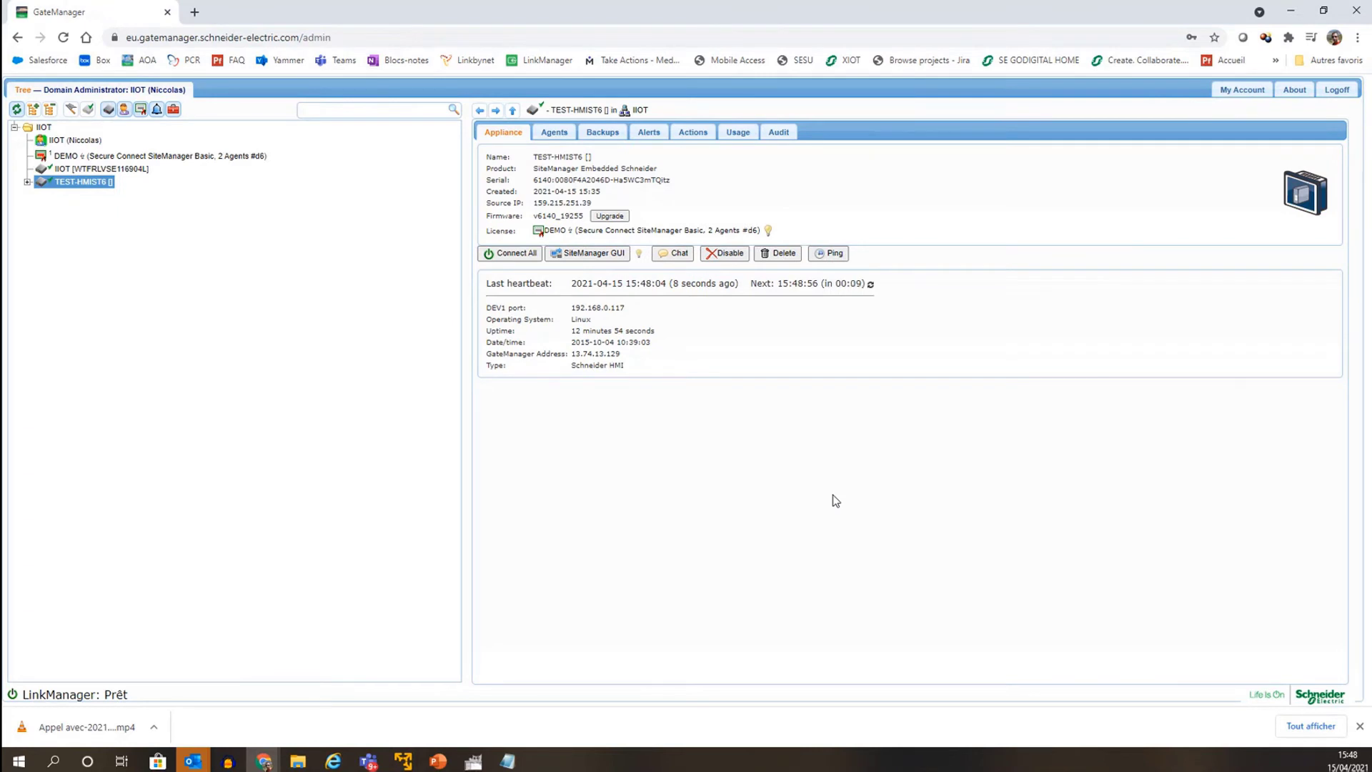
- Create a new account in the IIOT domain and name it IIOT-LM
click(43, 127)
right_click(43, 127)
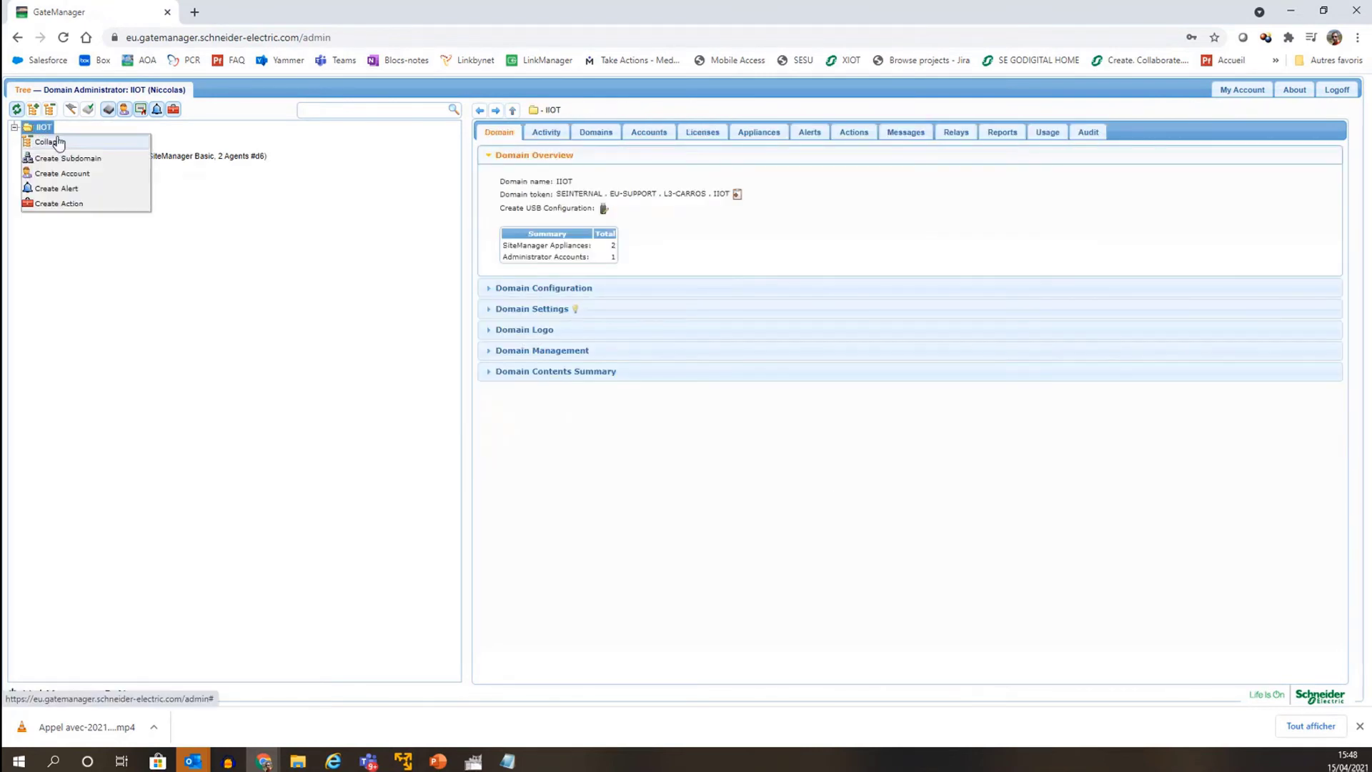
click(65, 173)
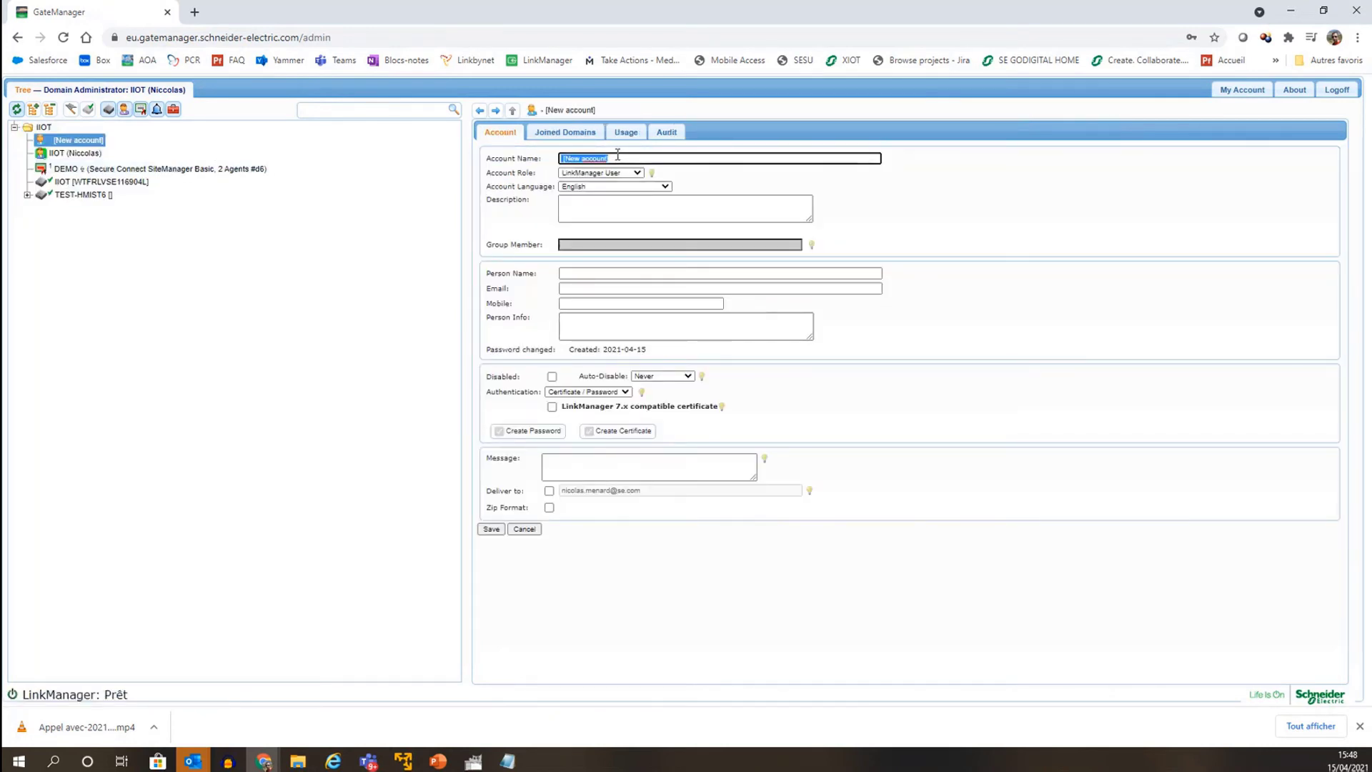
key(BackSpace)
text(IIOT)
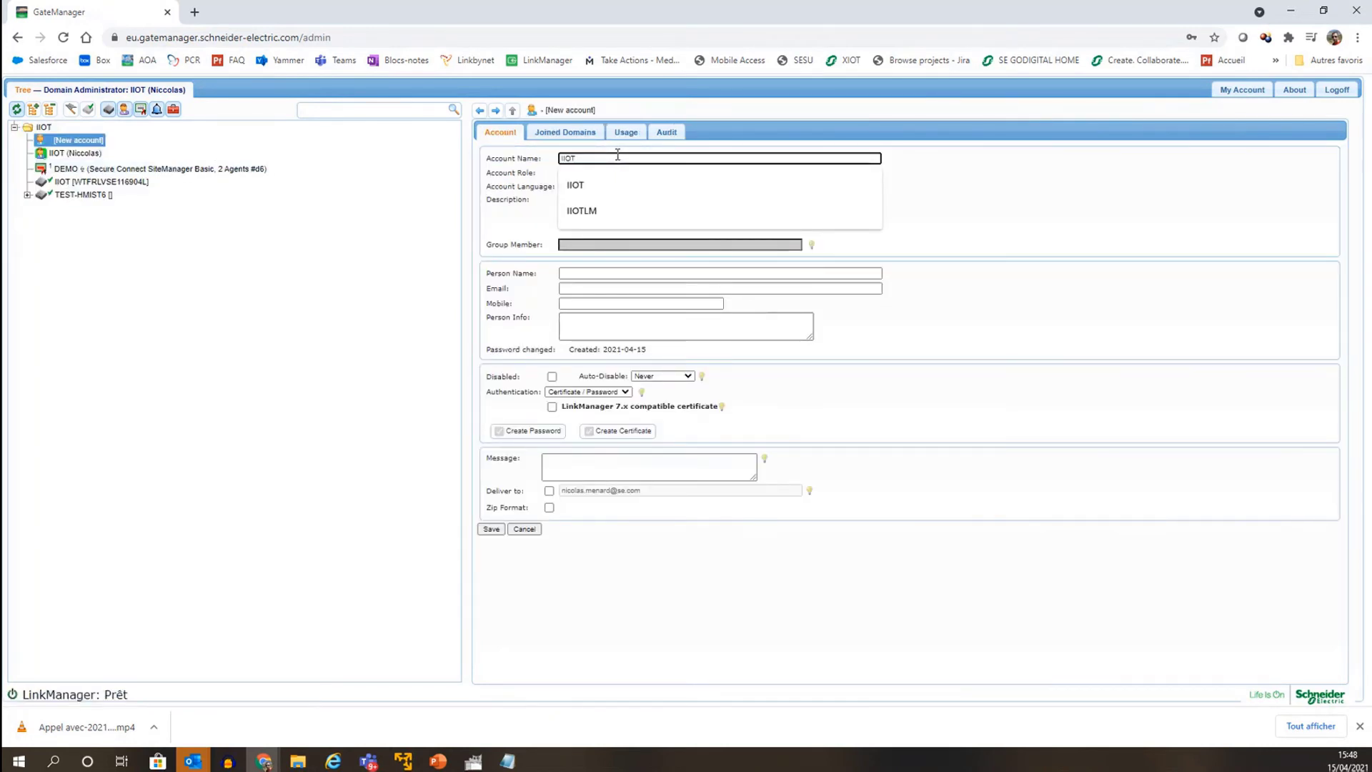
text(-)
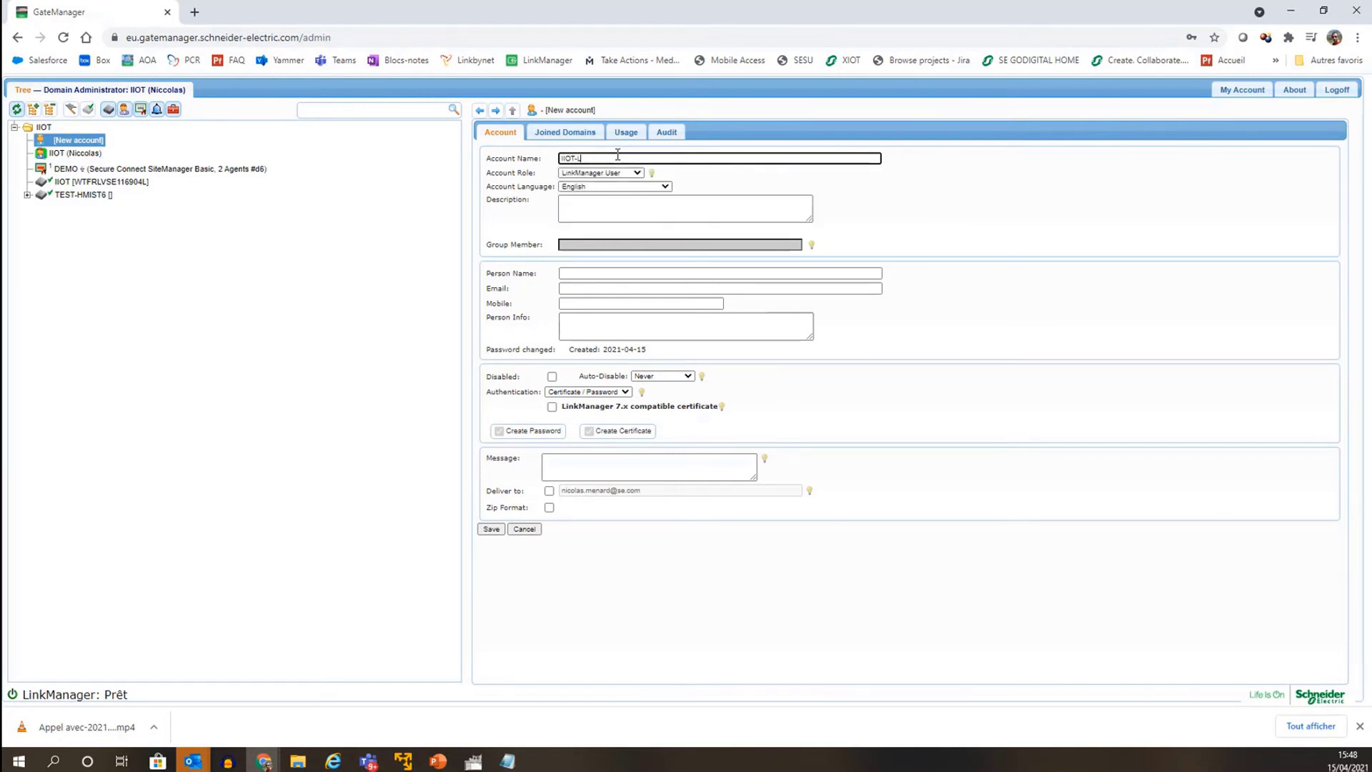
text(LM)
click(600, 273)
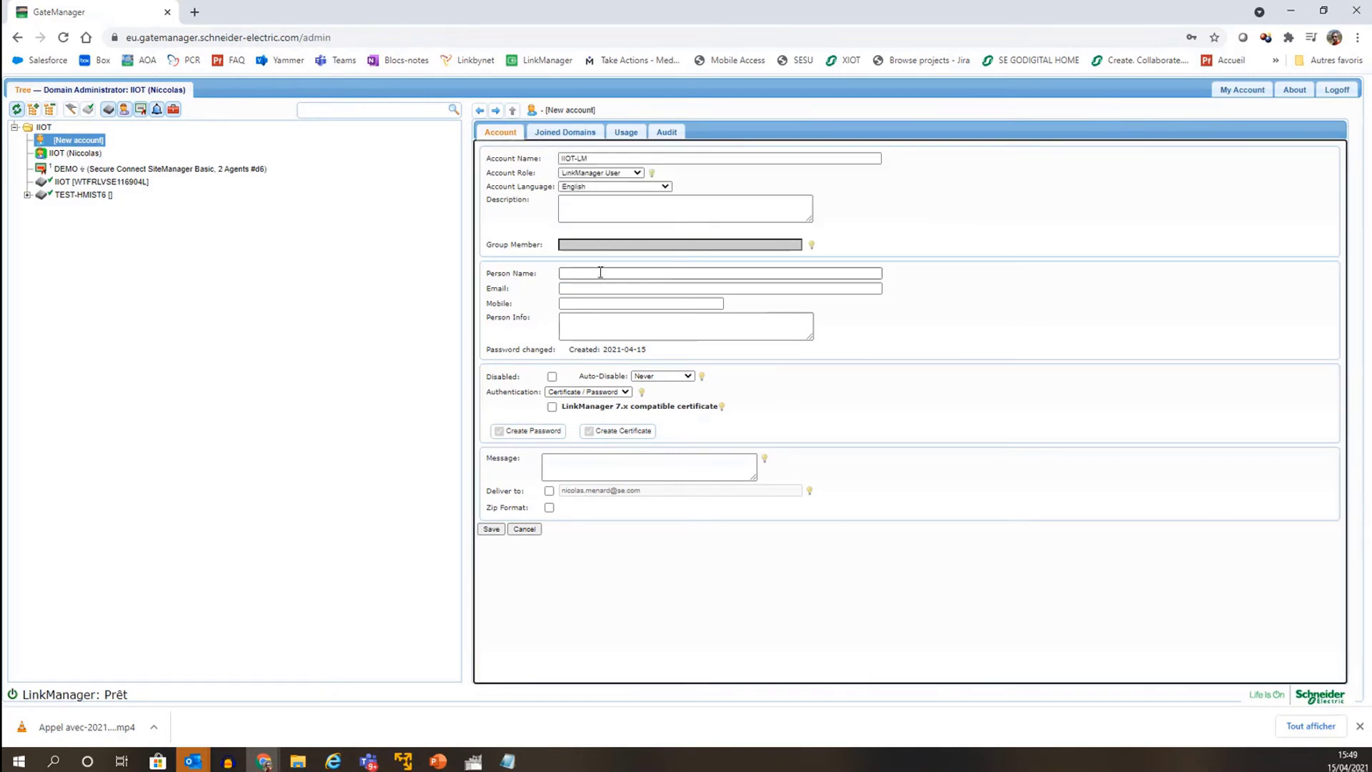
- Fill in the person name and email, then save and confirm certificate and password delivery
click(603, 376)
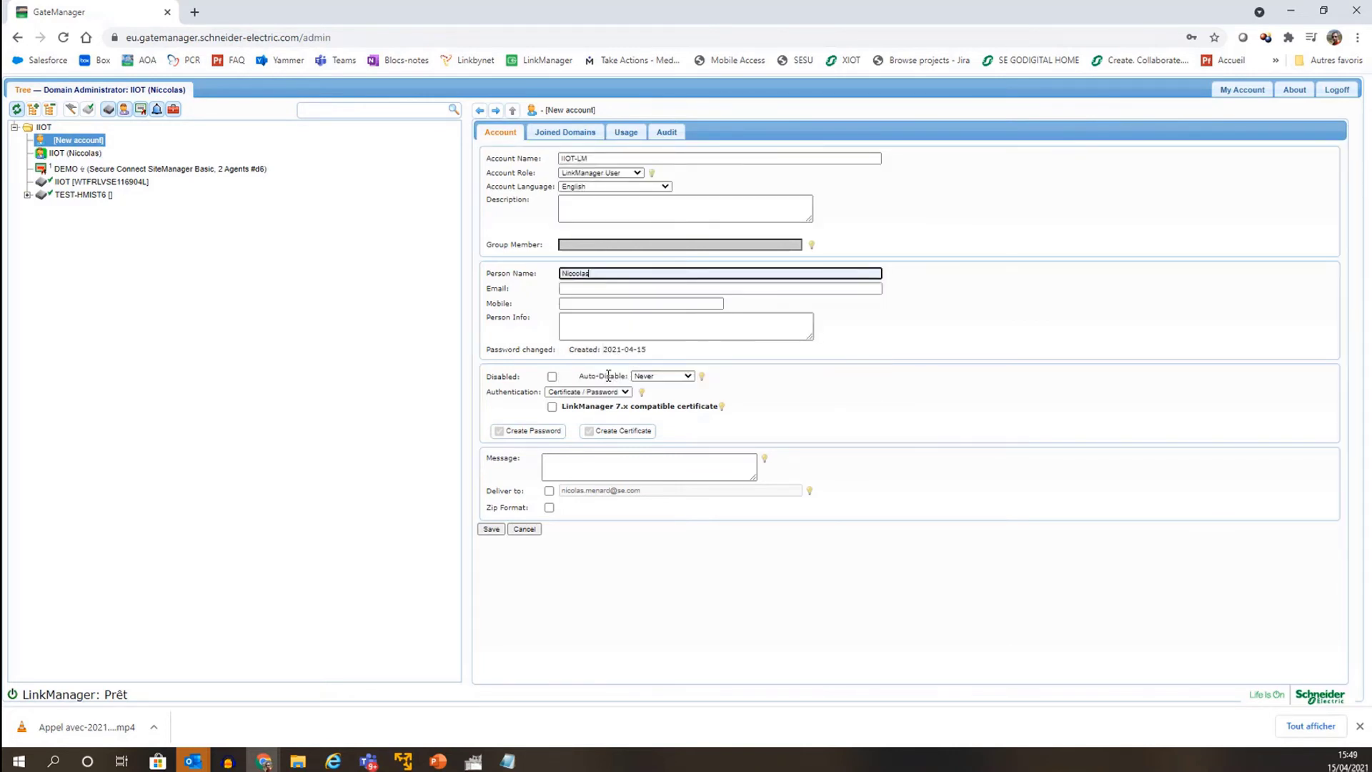
click(599, 287)
click(612, 315)
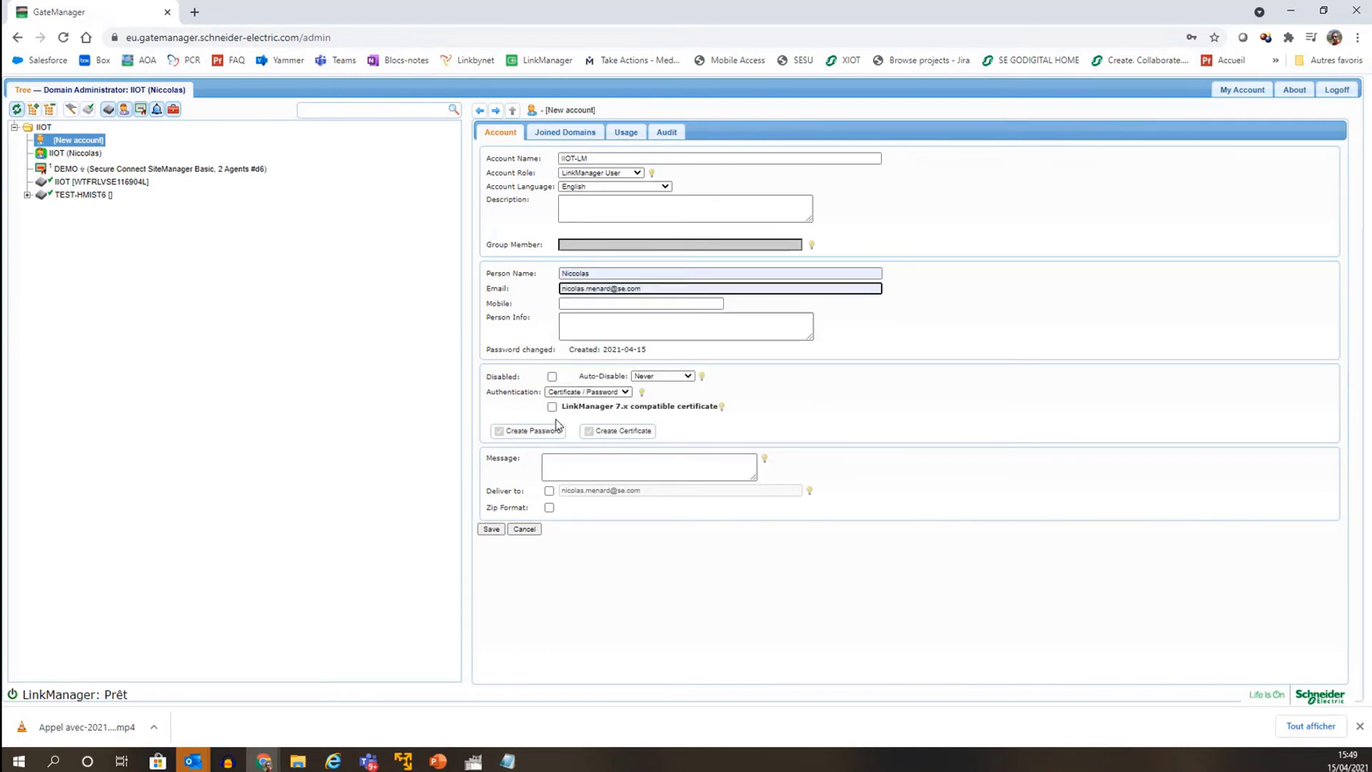
click(491, 529)
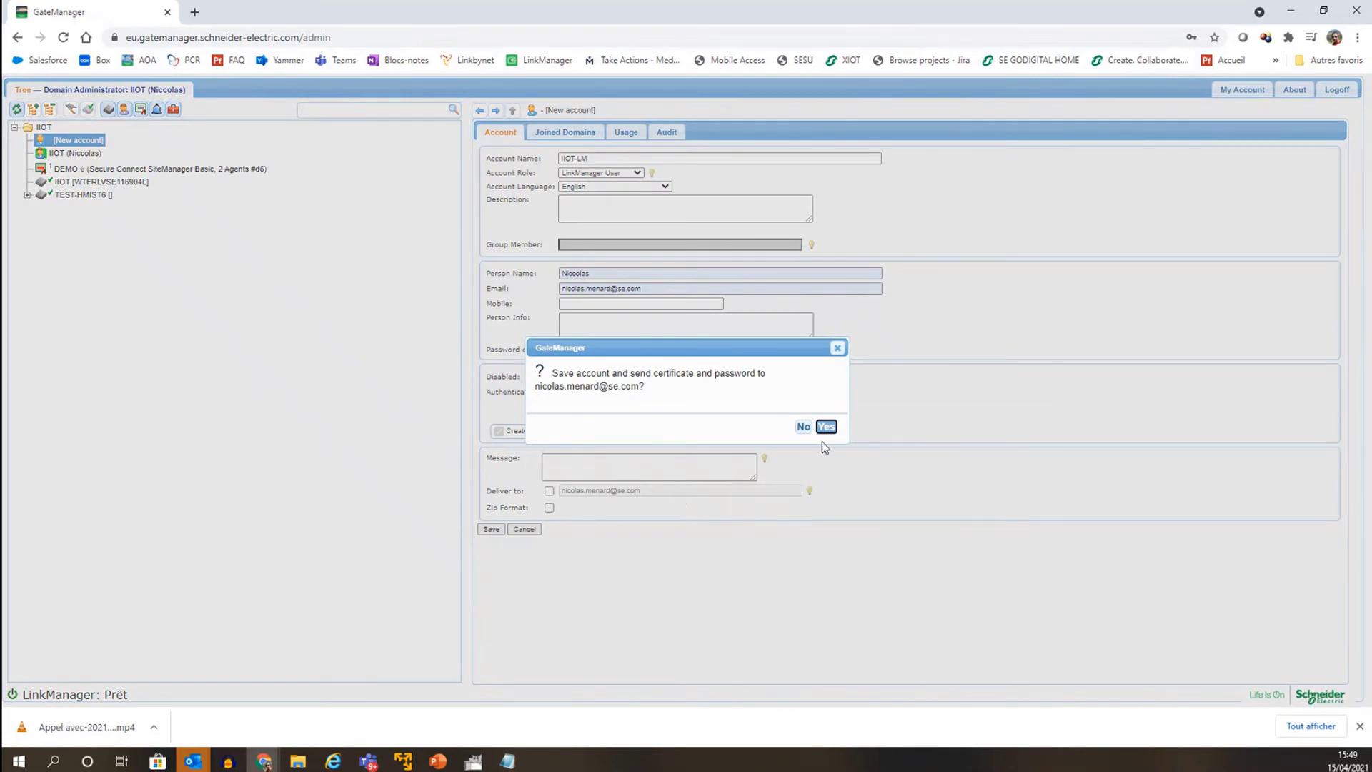
click(825, 428)
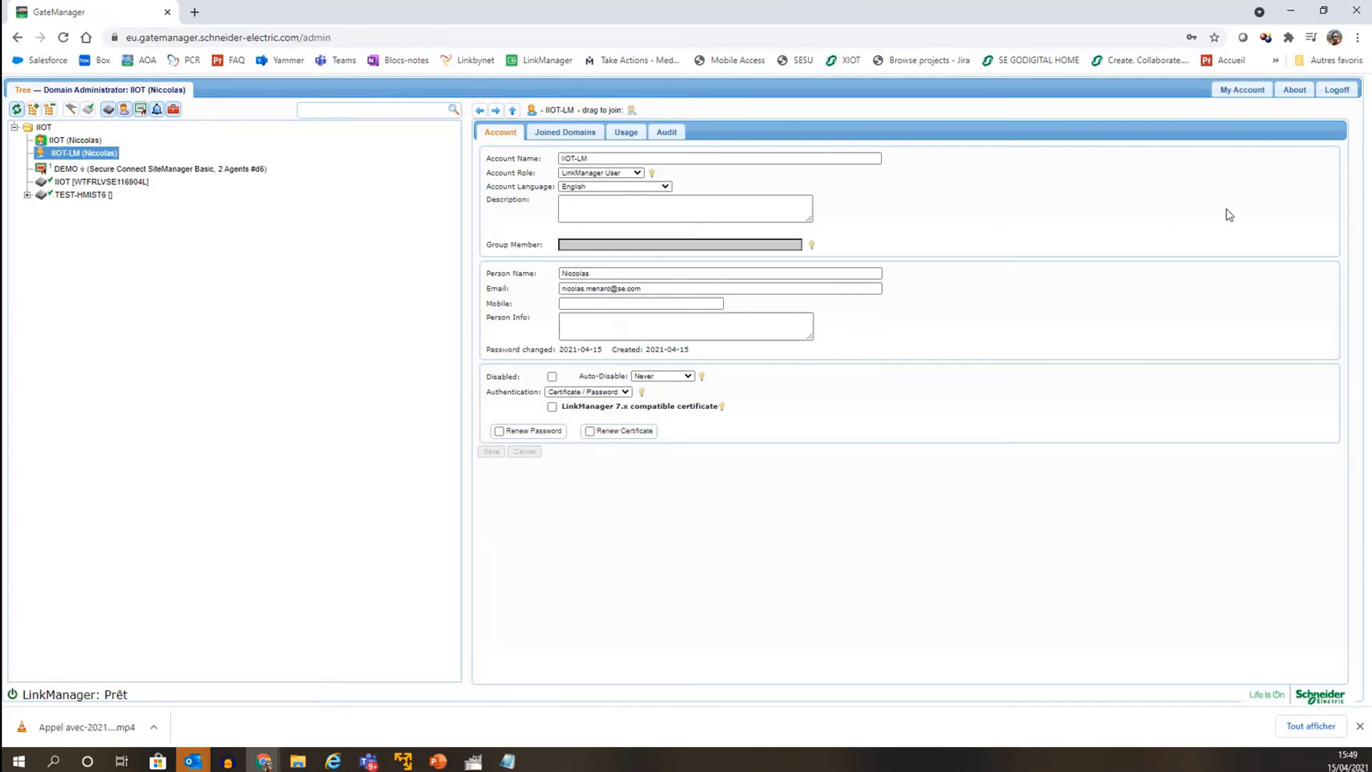
- Log off and choose the IIOT-LM.lmc certificate from Téléchargements for LinkManager login
click(1345, 92)
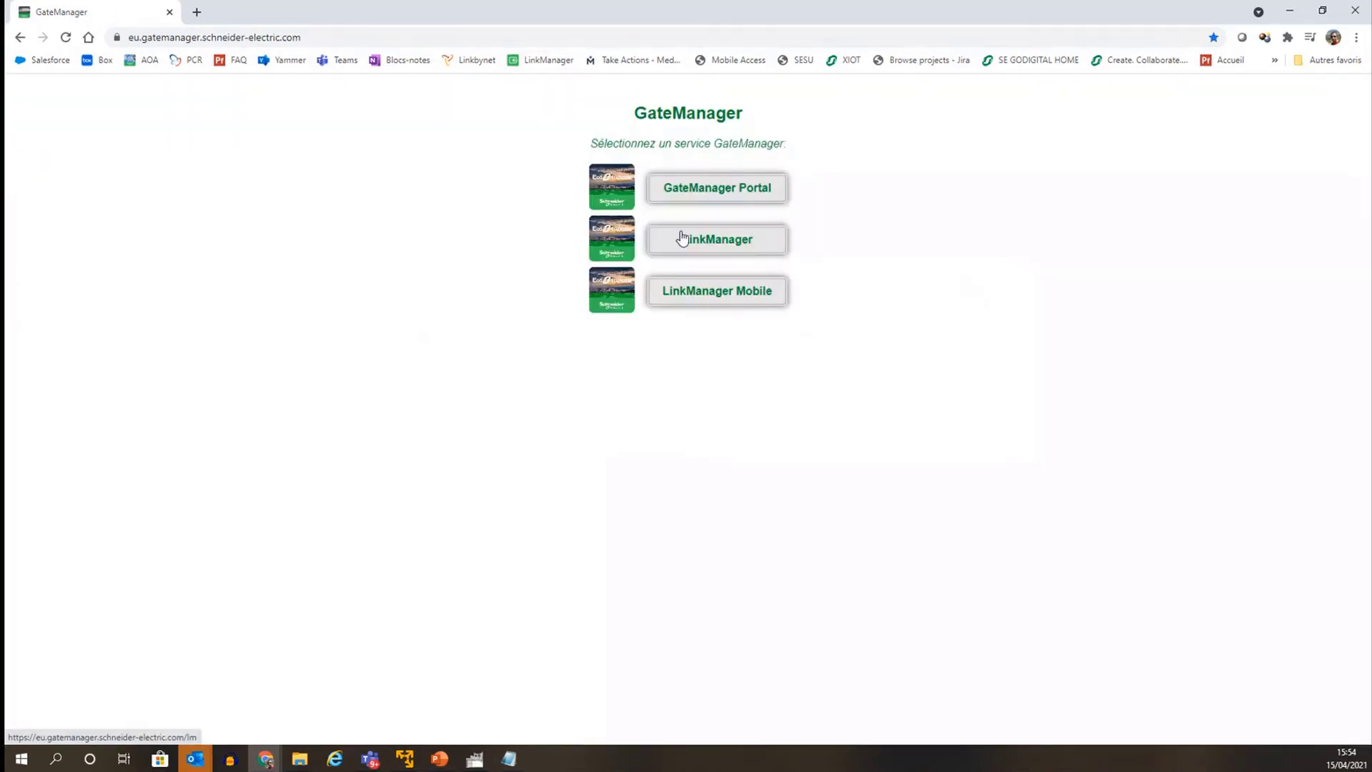
click(680, 237)
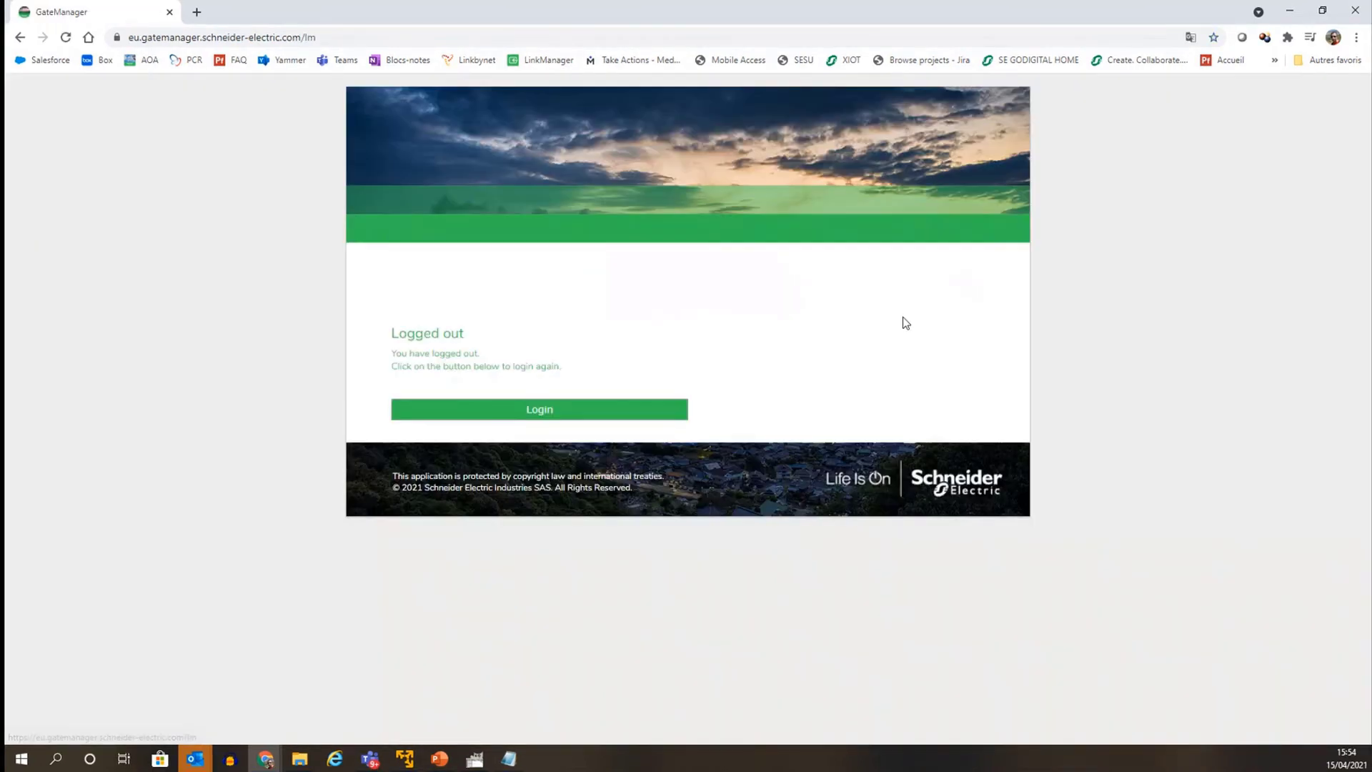
click(610, 409)
click(943, 282)
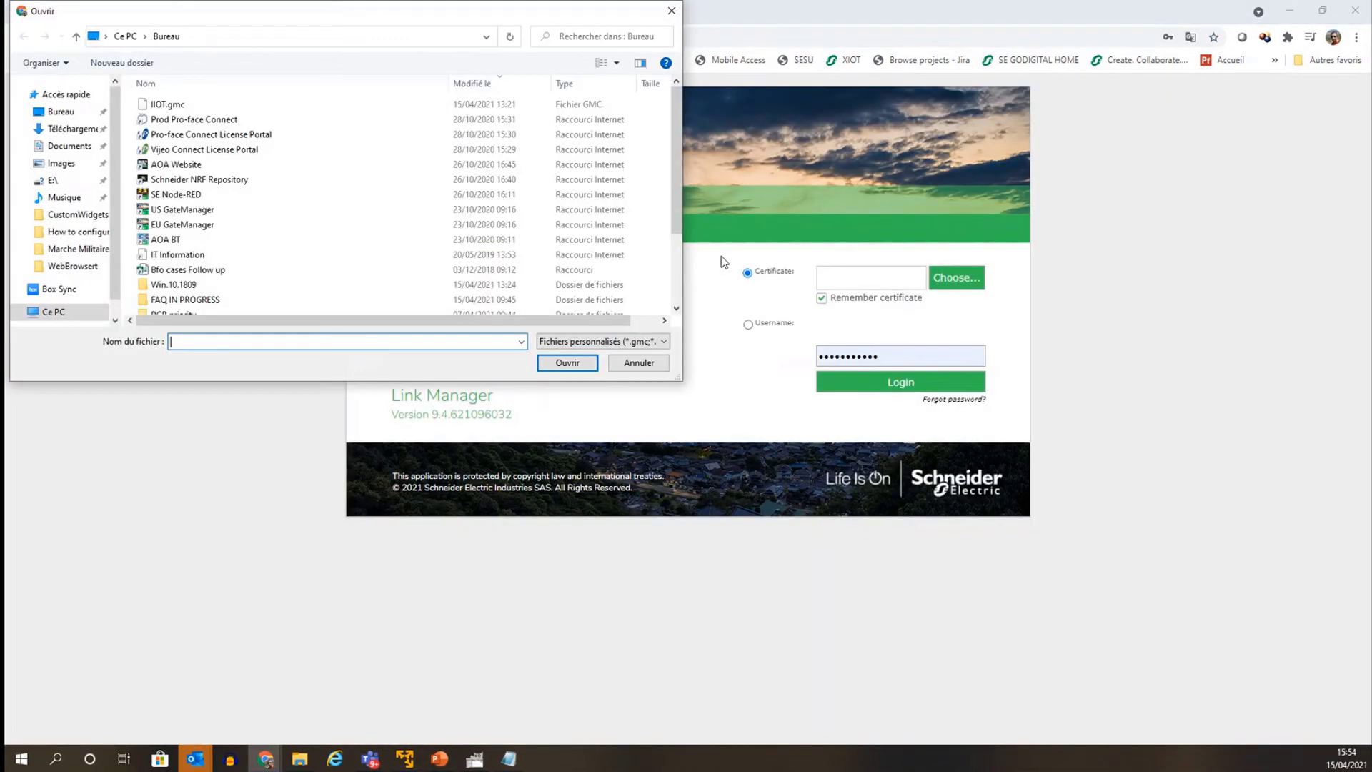
click(75, 129)
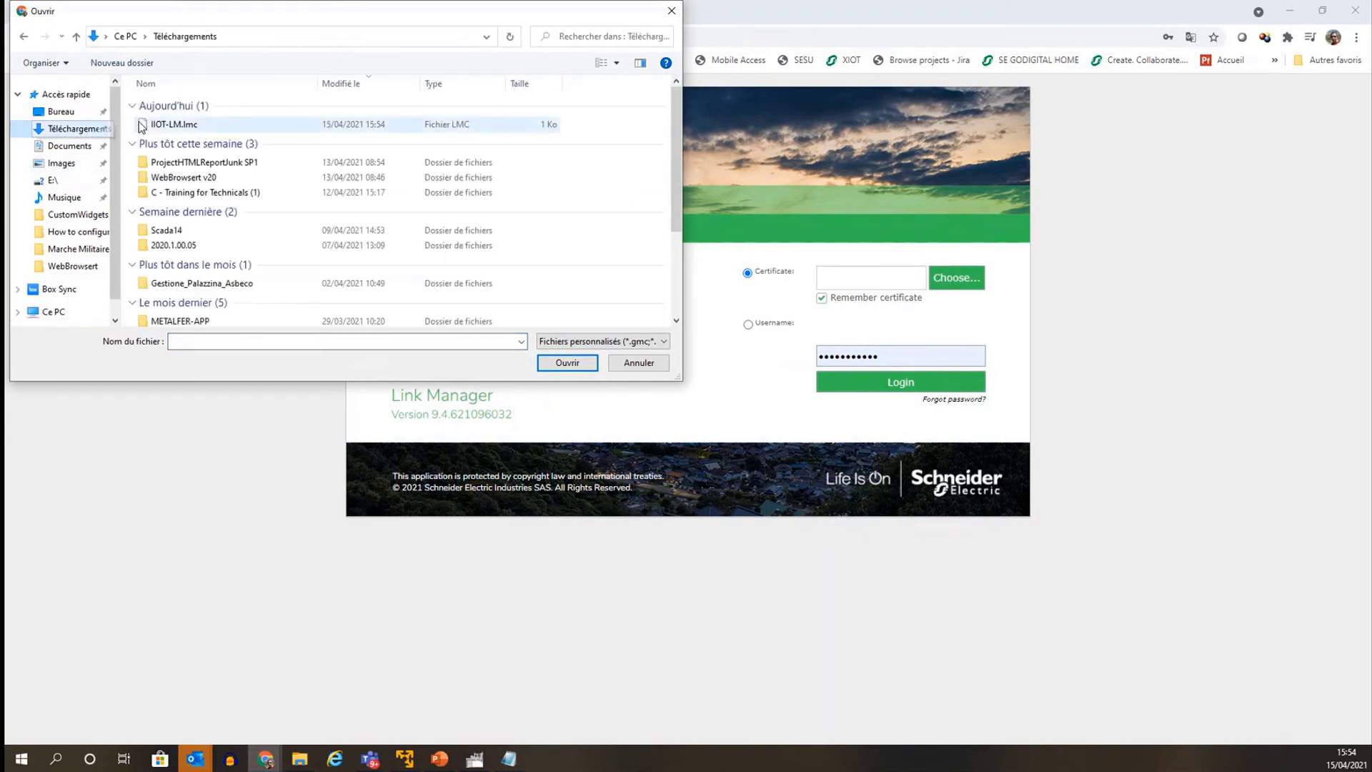
click(162, 125)
click(551, 363)
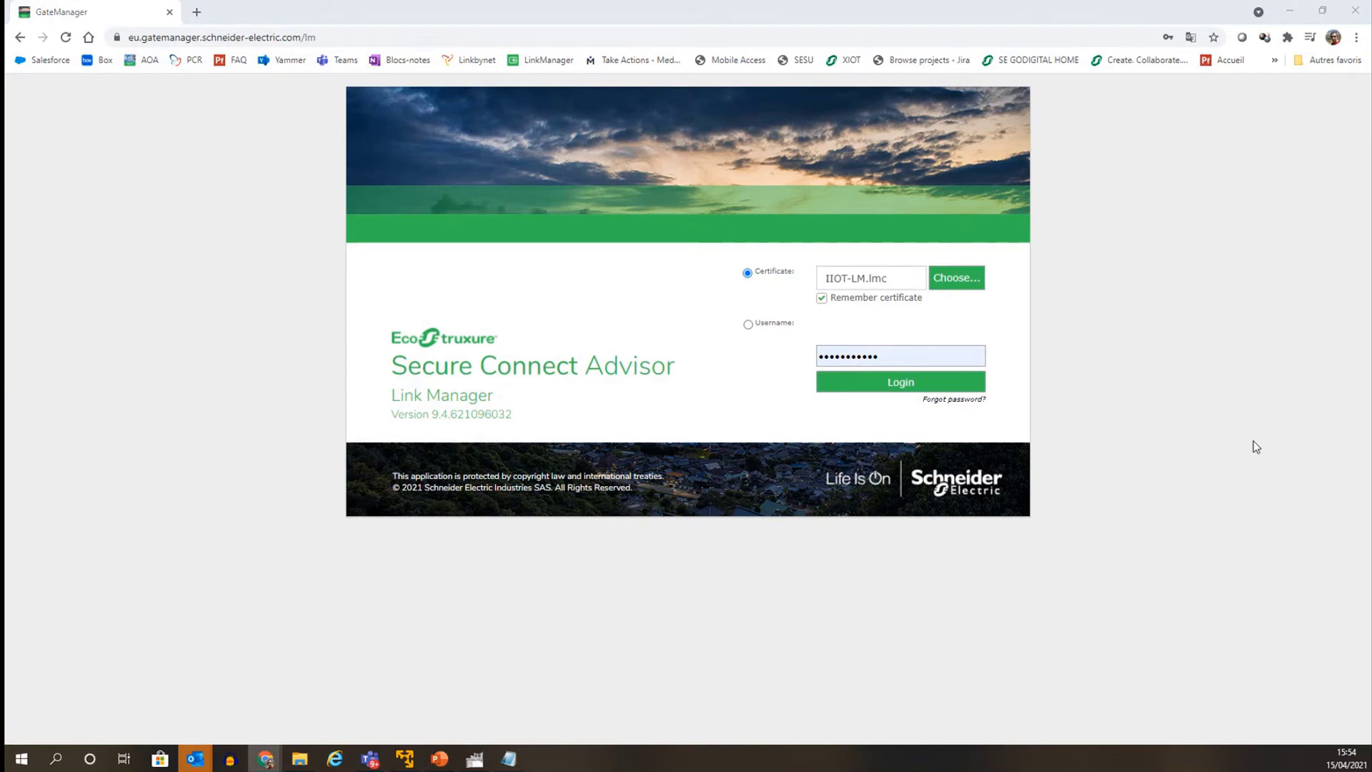
- Enter the password and log in to LinkManager
click(886, 361)
drag(886, 361, 785, 367)
click(750, 370)
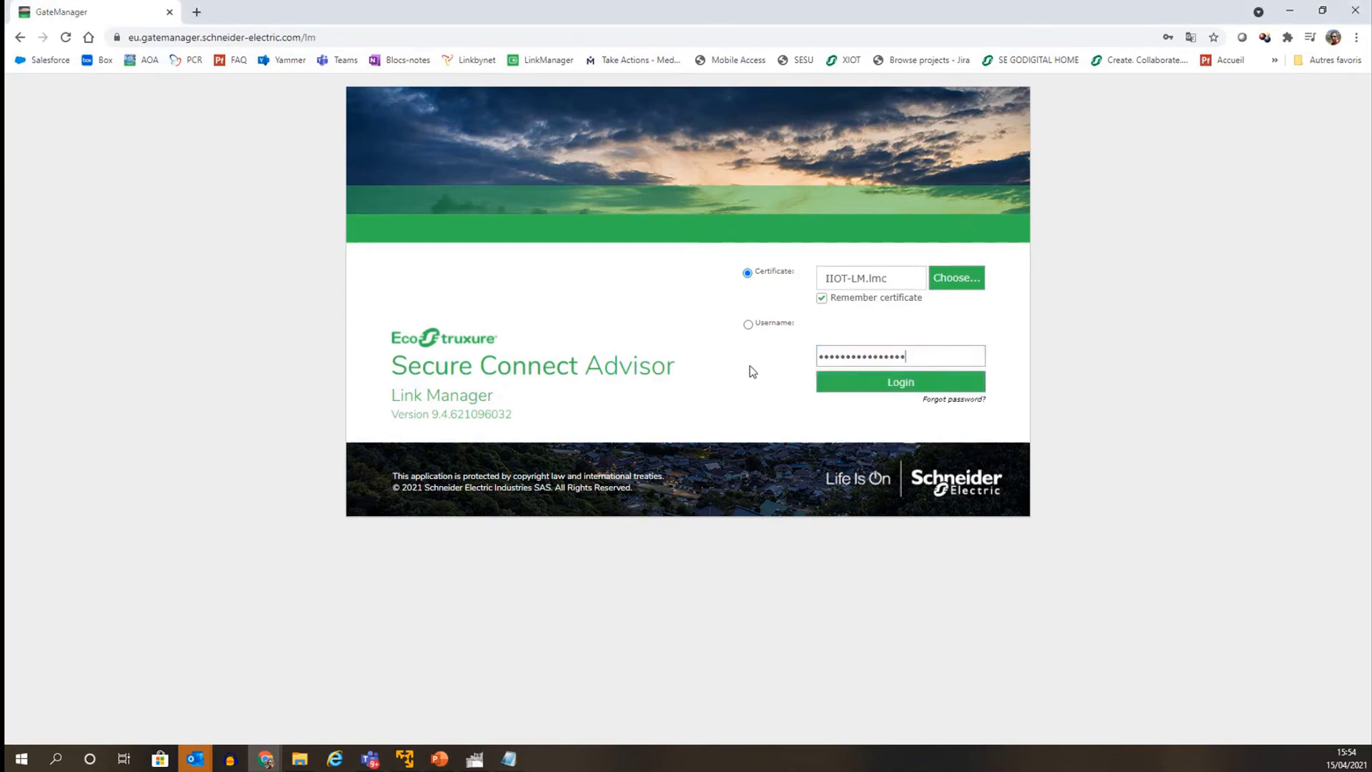
click(857, 382)
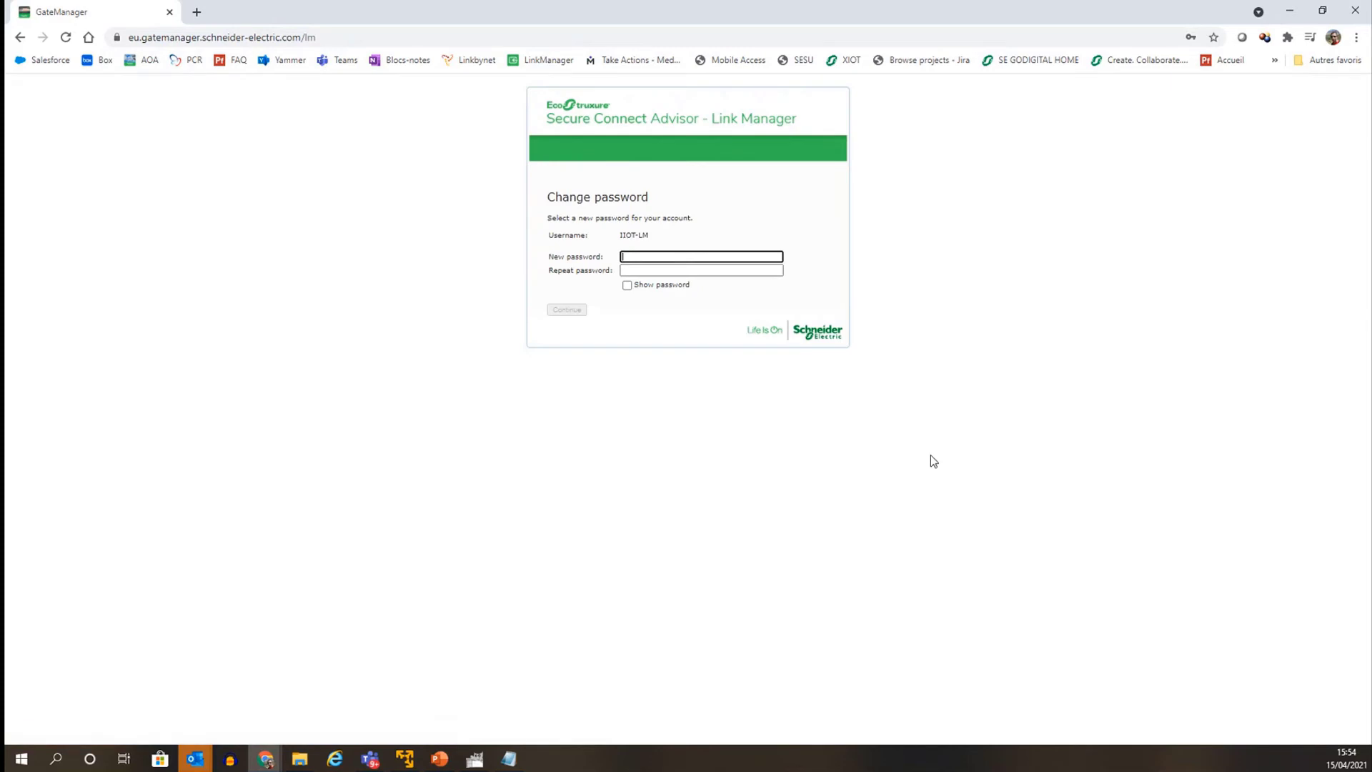
text(•••••••)
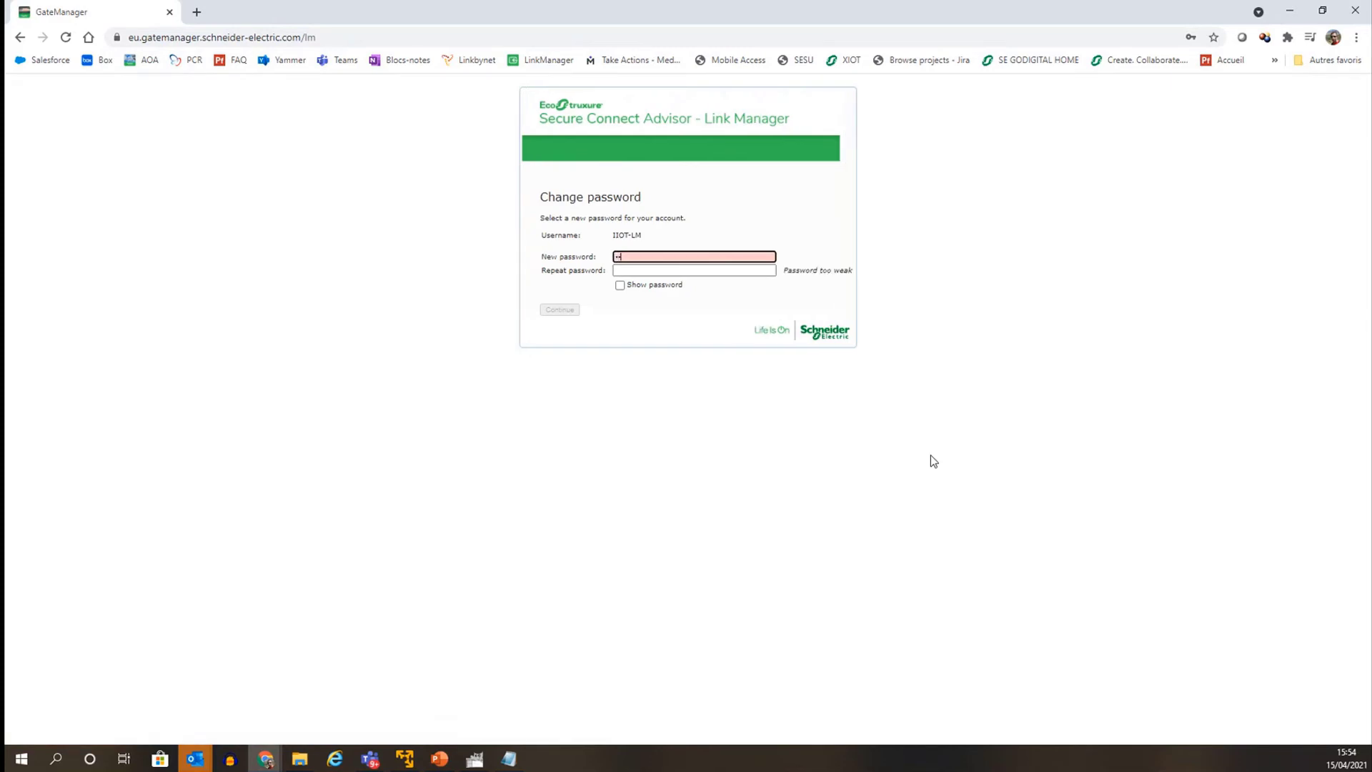
text(•••)
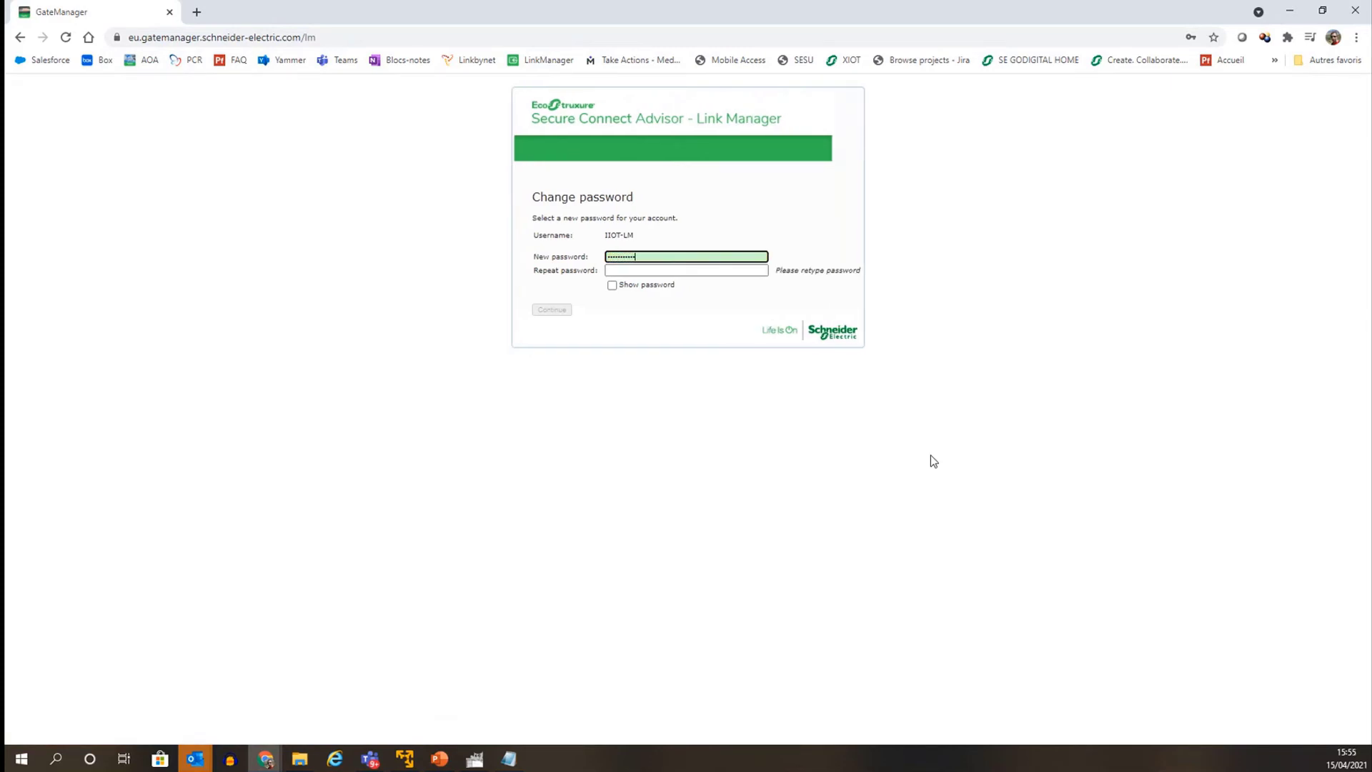
- Confirm the new IIOT-LM password and accept the Terms of Use to enter the IIOT domain
click(699, 271)
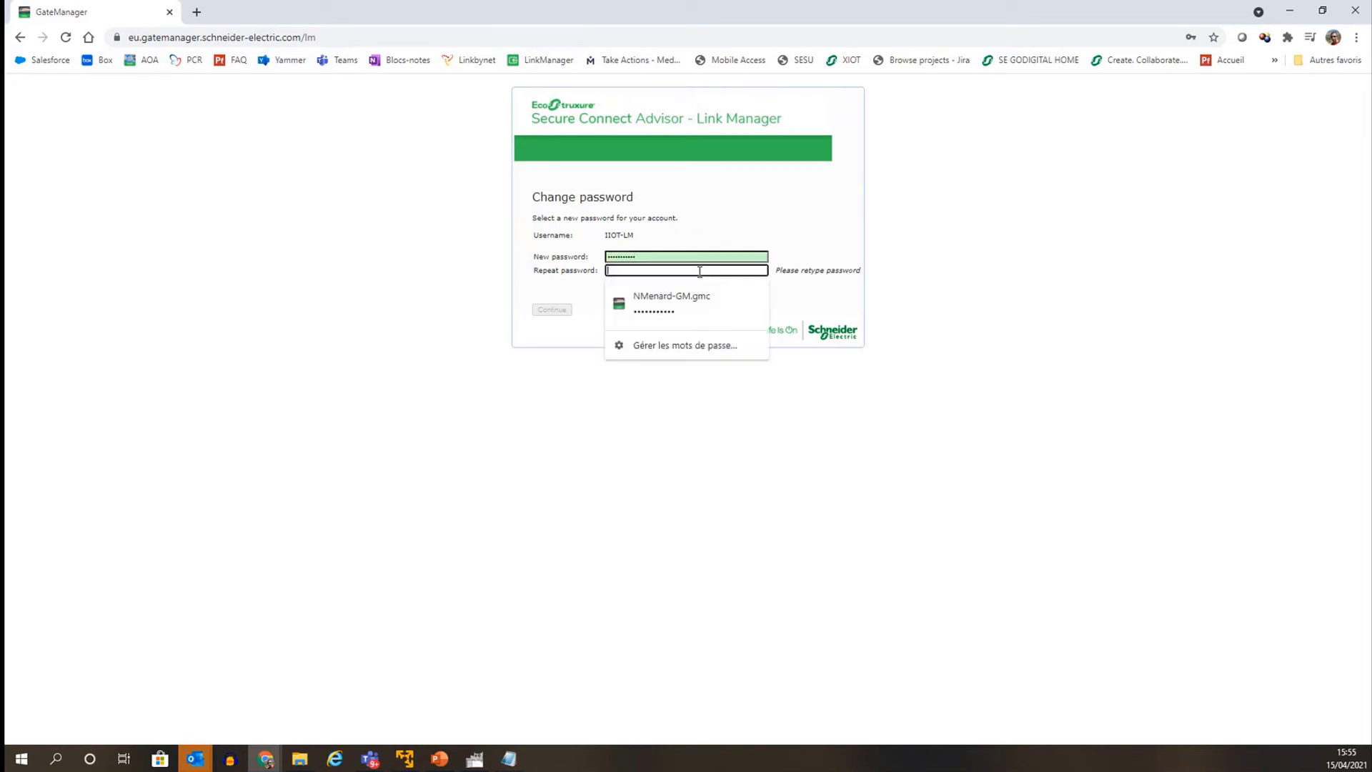
text(•)
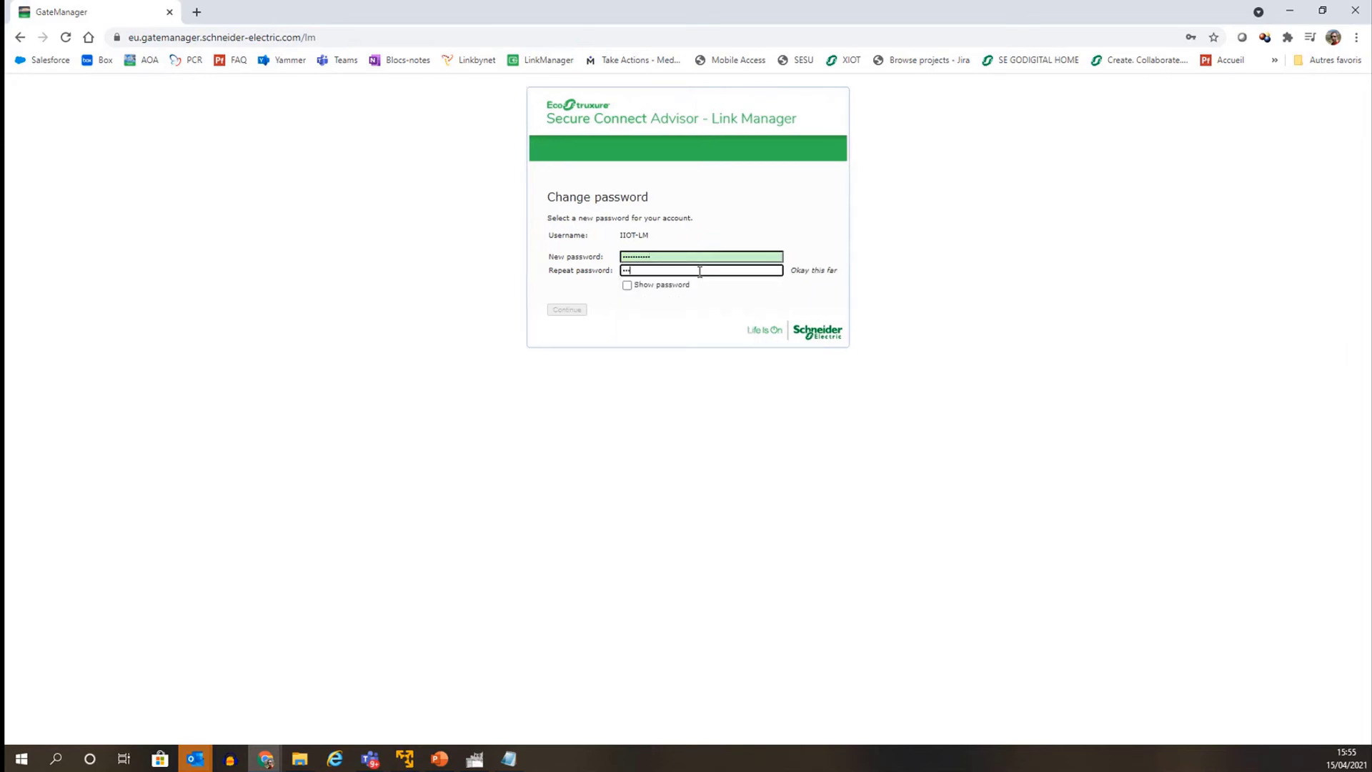
text(••••)
click(567, 310)
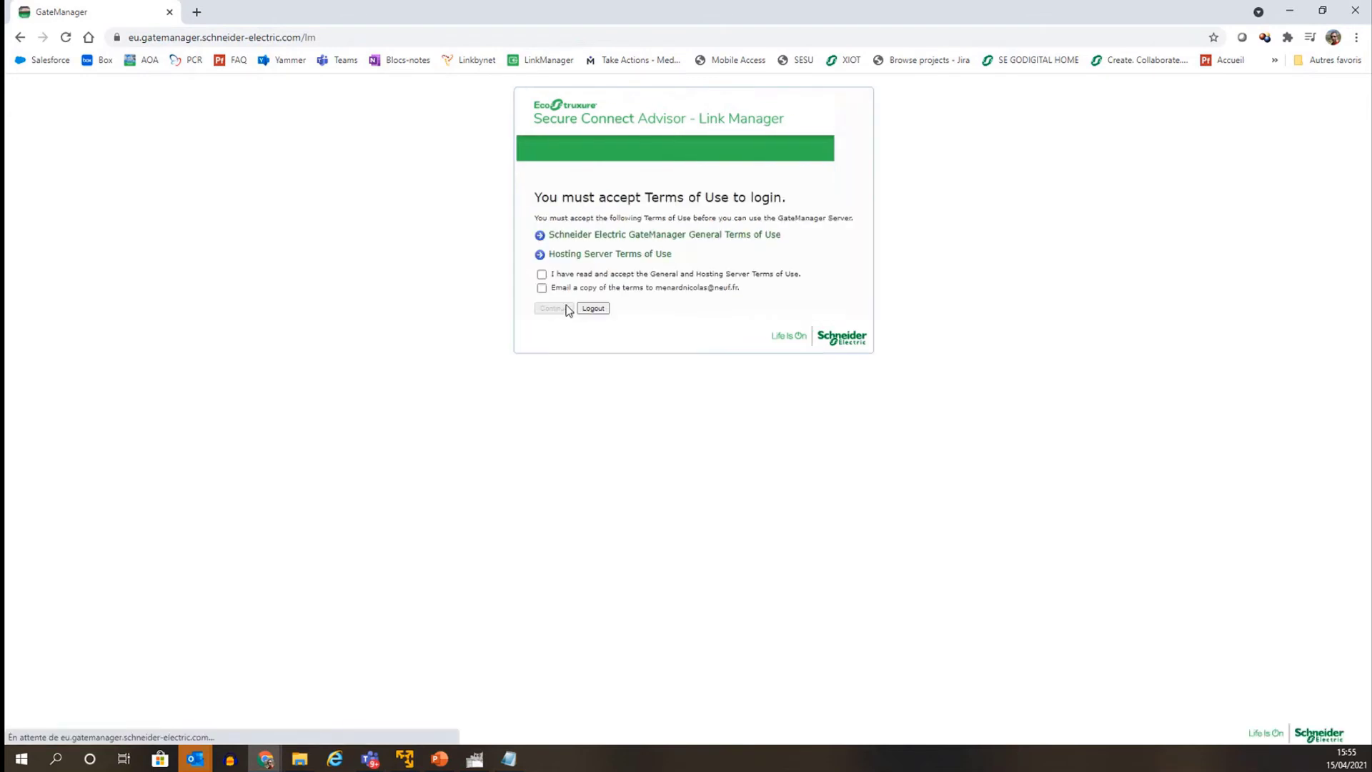
click(541, 276)
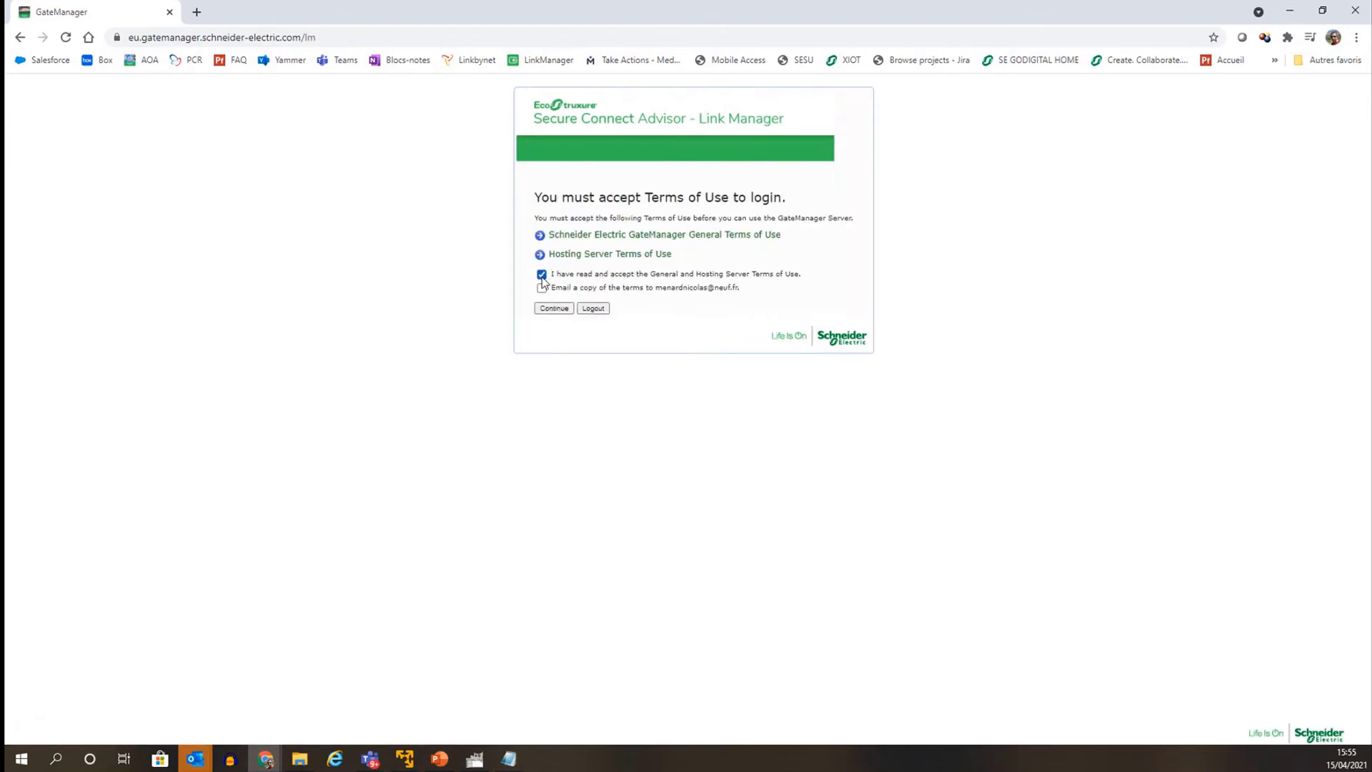
click(564, 308)
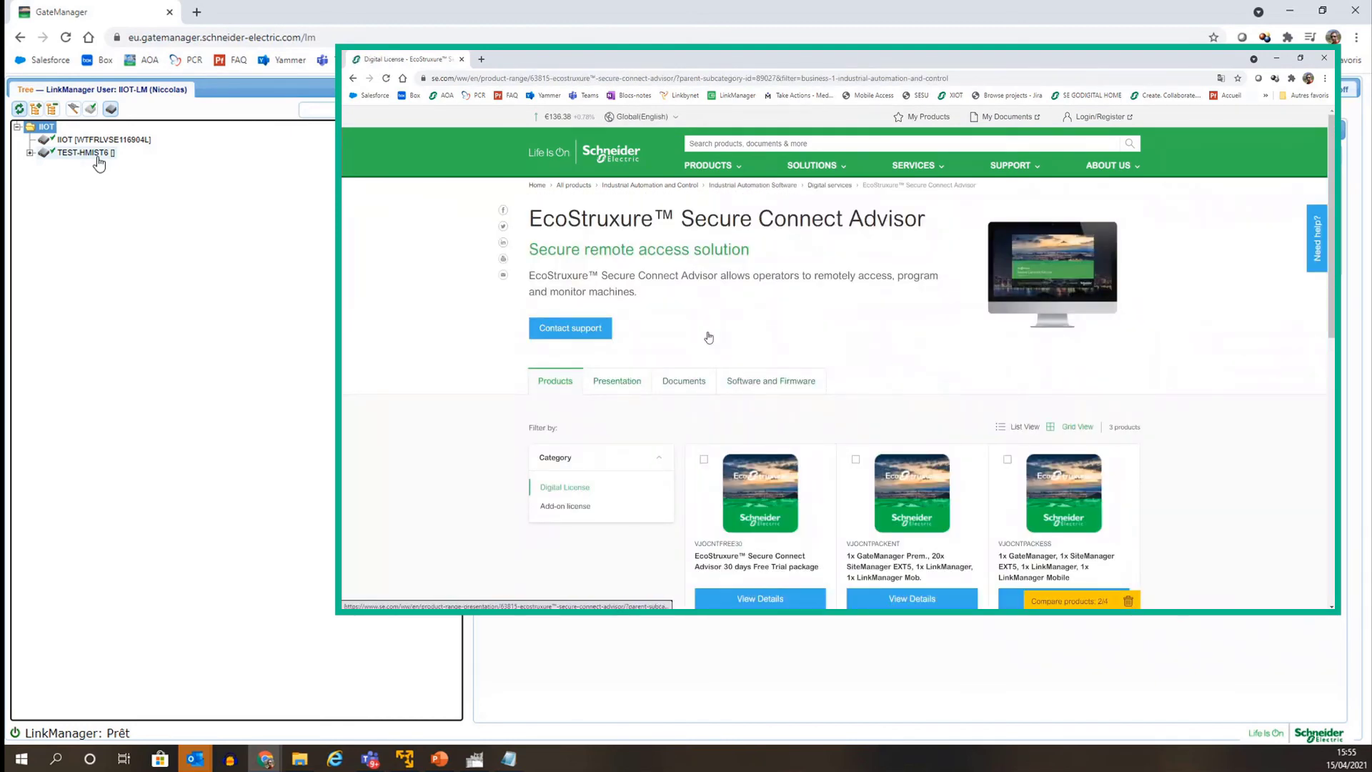
- Expand the TEST-HMIST6 appliance to show its details and Full Access agent
double_click(97, 157)
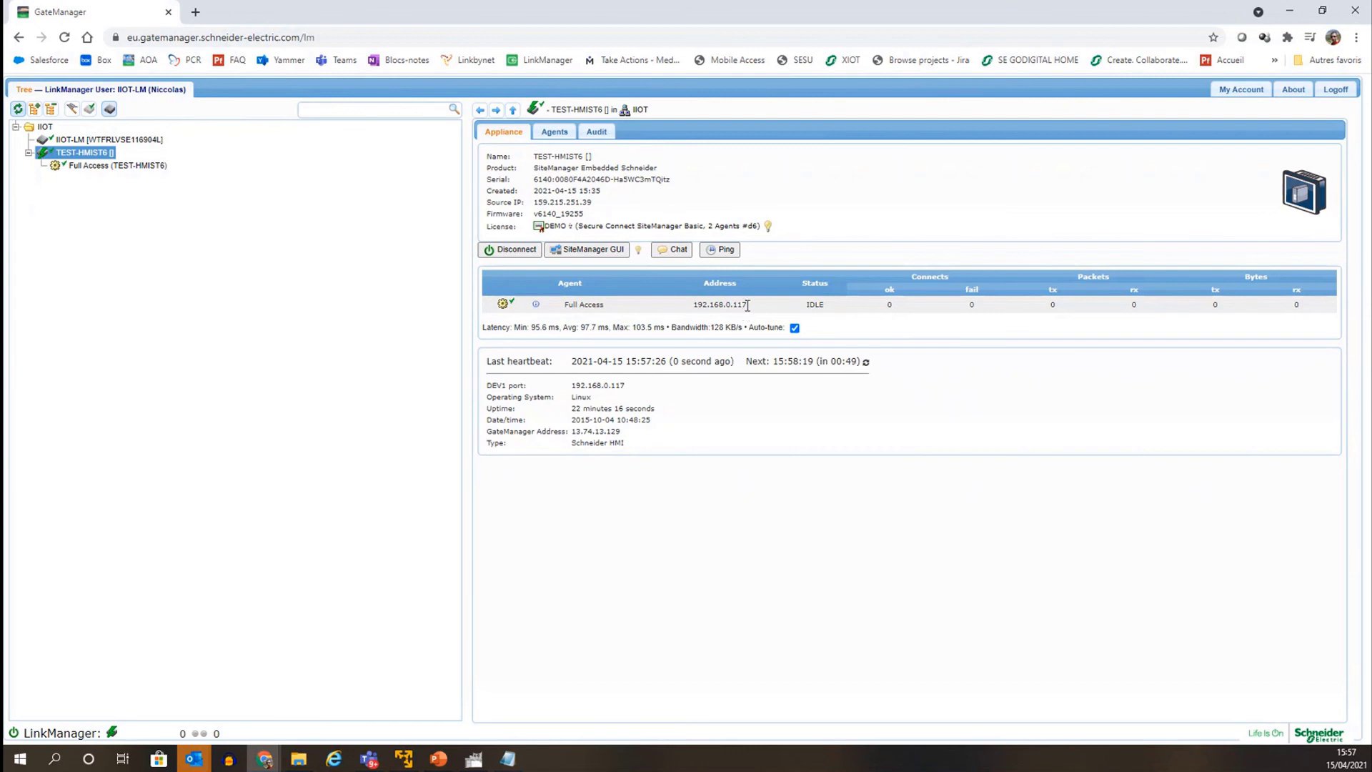
- Select the Full Access agent address 192.168.0.117 in LinkManager
drag(748, 307, 691, 308)
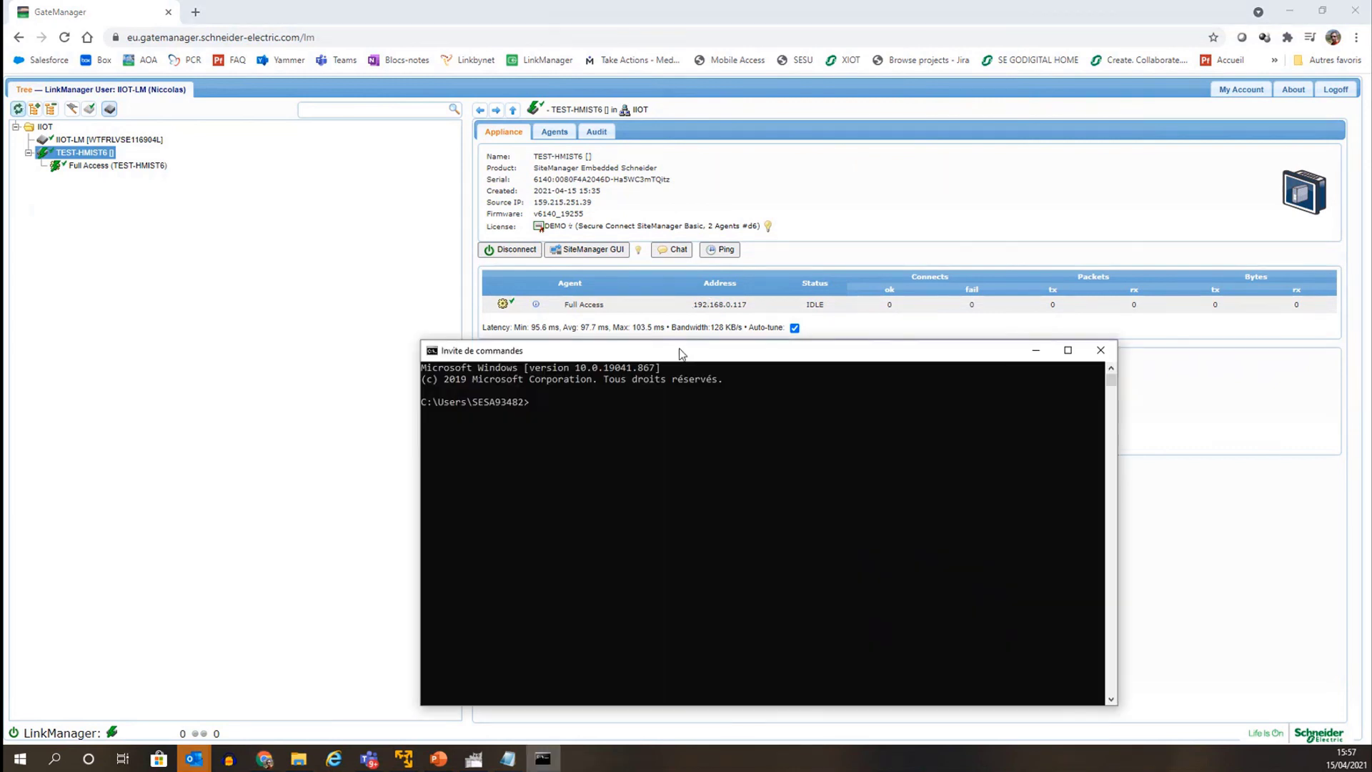
text(ping )
text(192.168.0.11)
text(7)
- Run ping 192.168.0.117, getting four replies with 0% packet loss
key(Return)
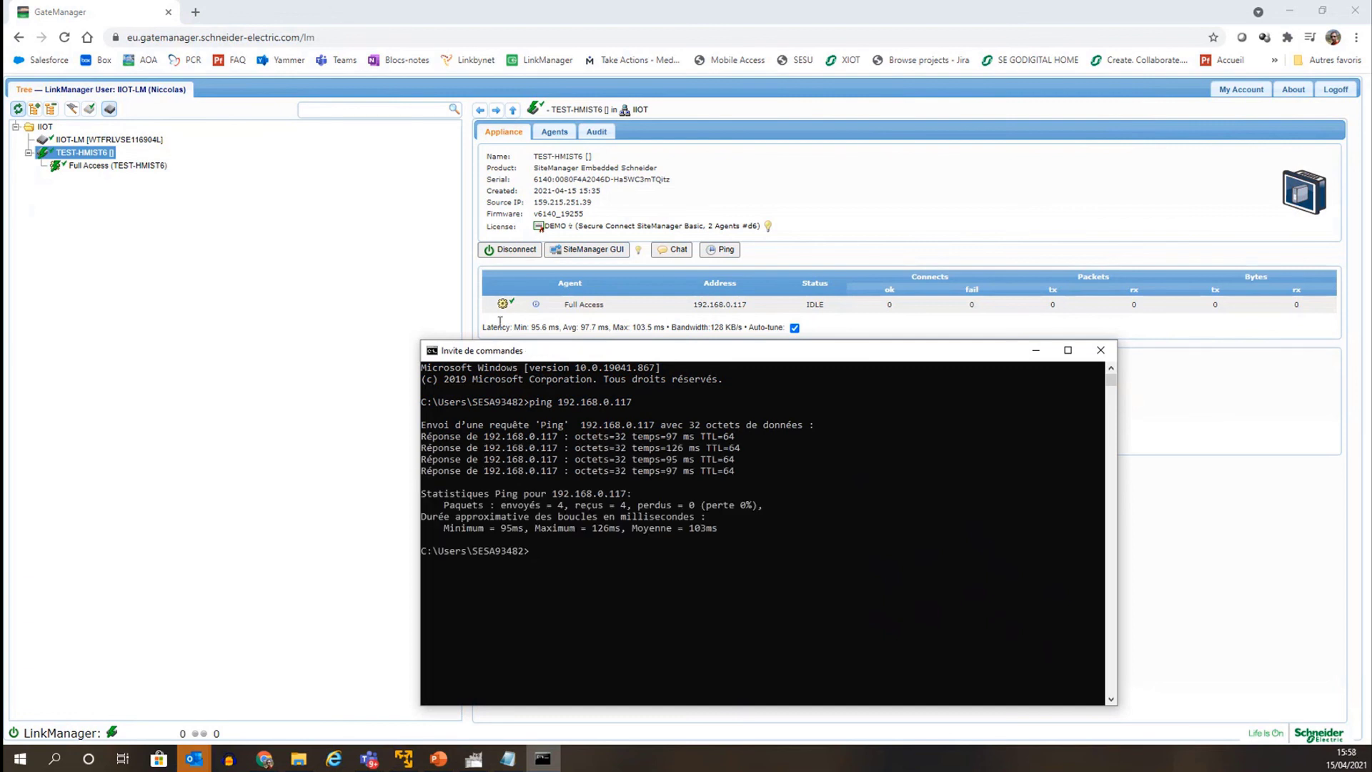
- Disconnect TEST-HMIST6, see the repeat ping to 192.168.0.117 time out, then reconnect
click(393, 277)
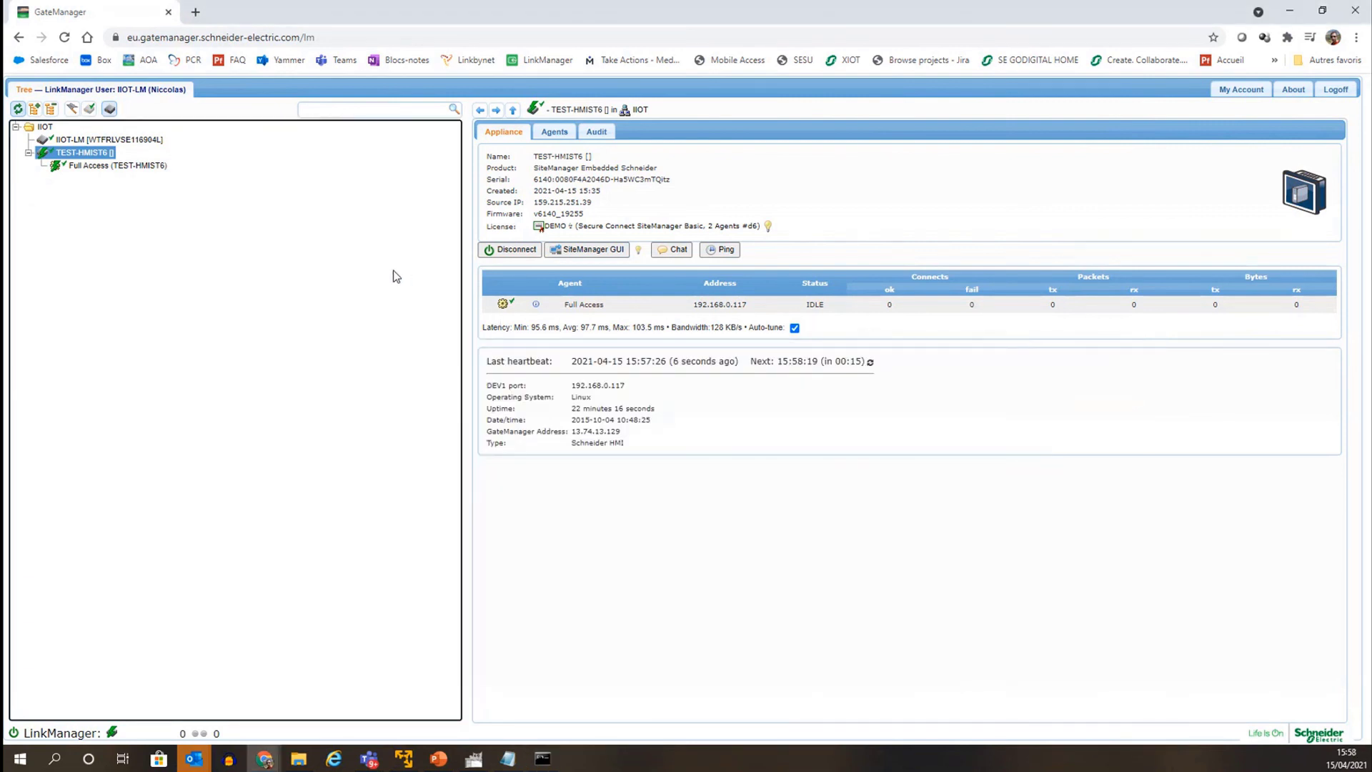
click(502, 253)
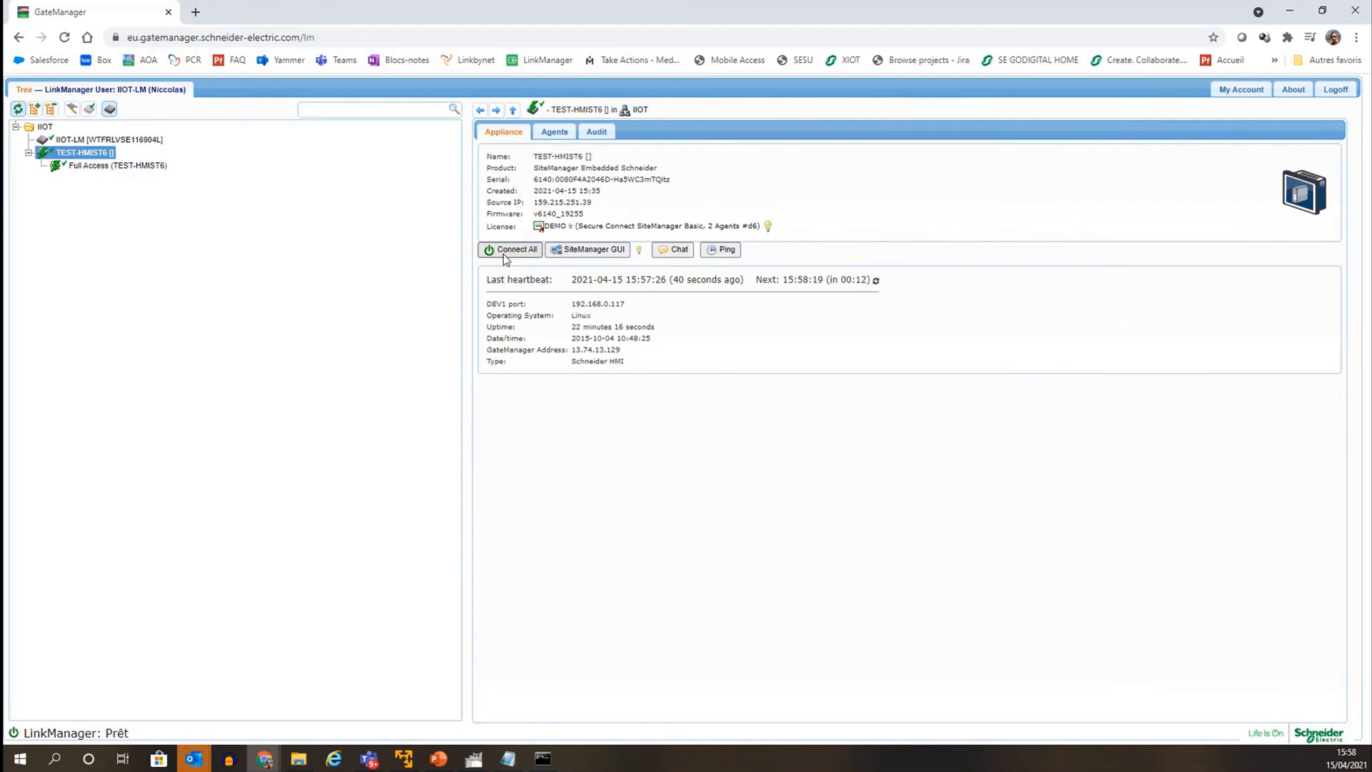
click(542, 759)
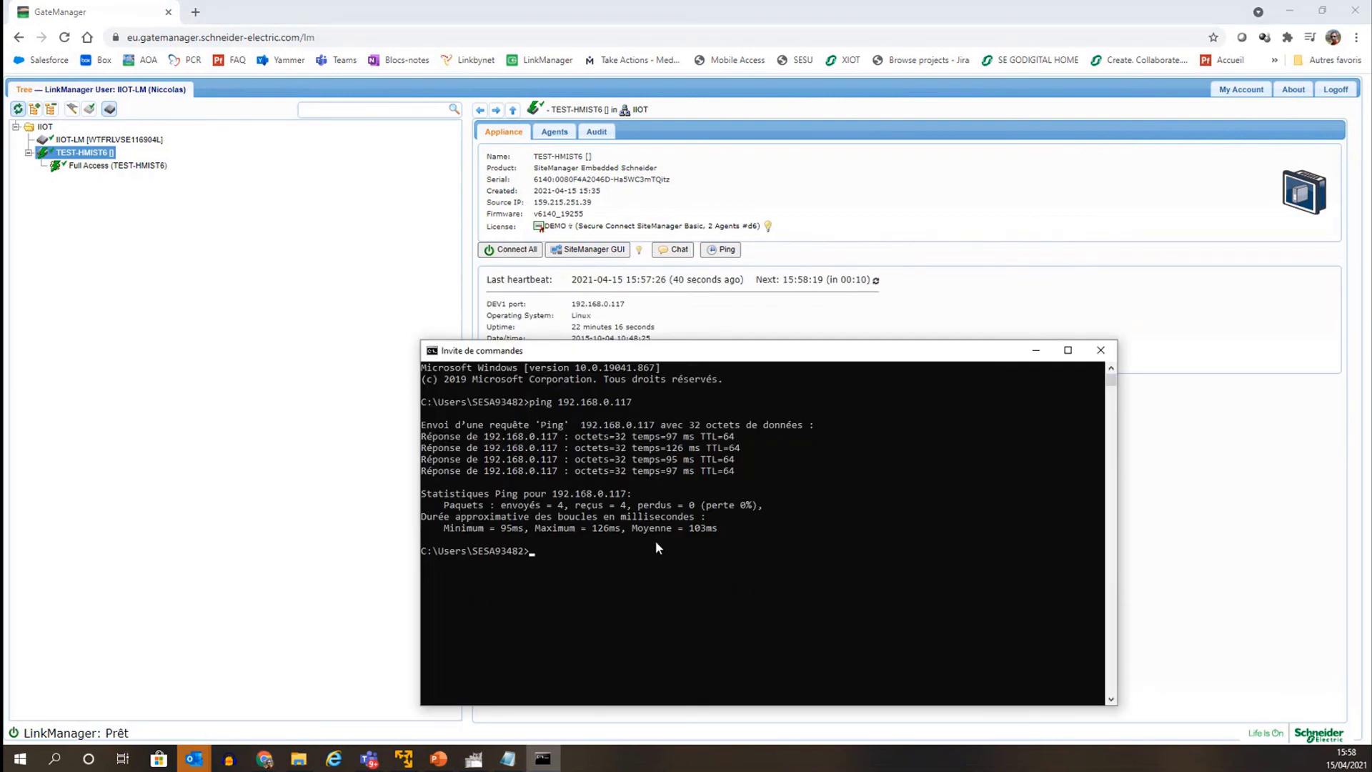
key(Up)
key(Return)
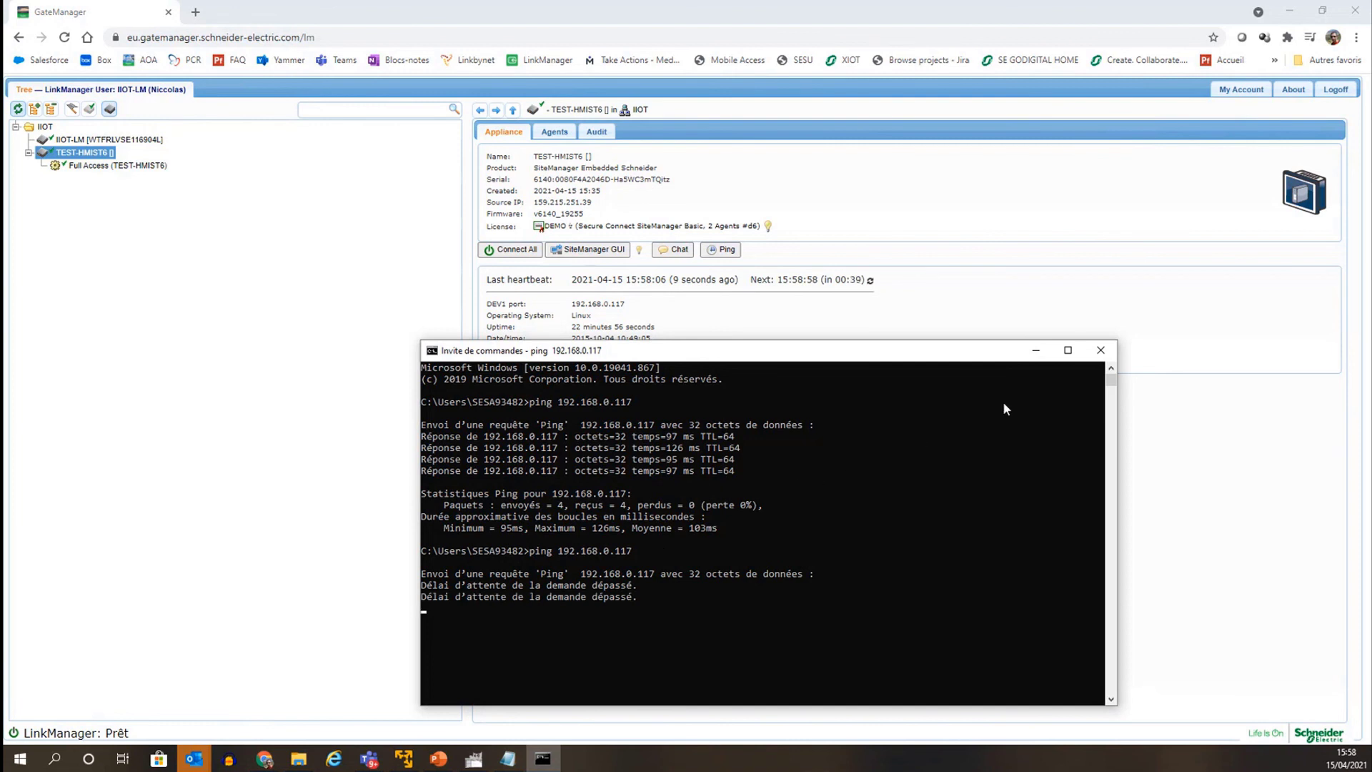
click(1098, 350)
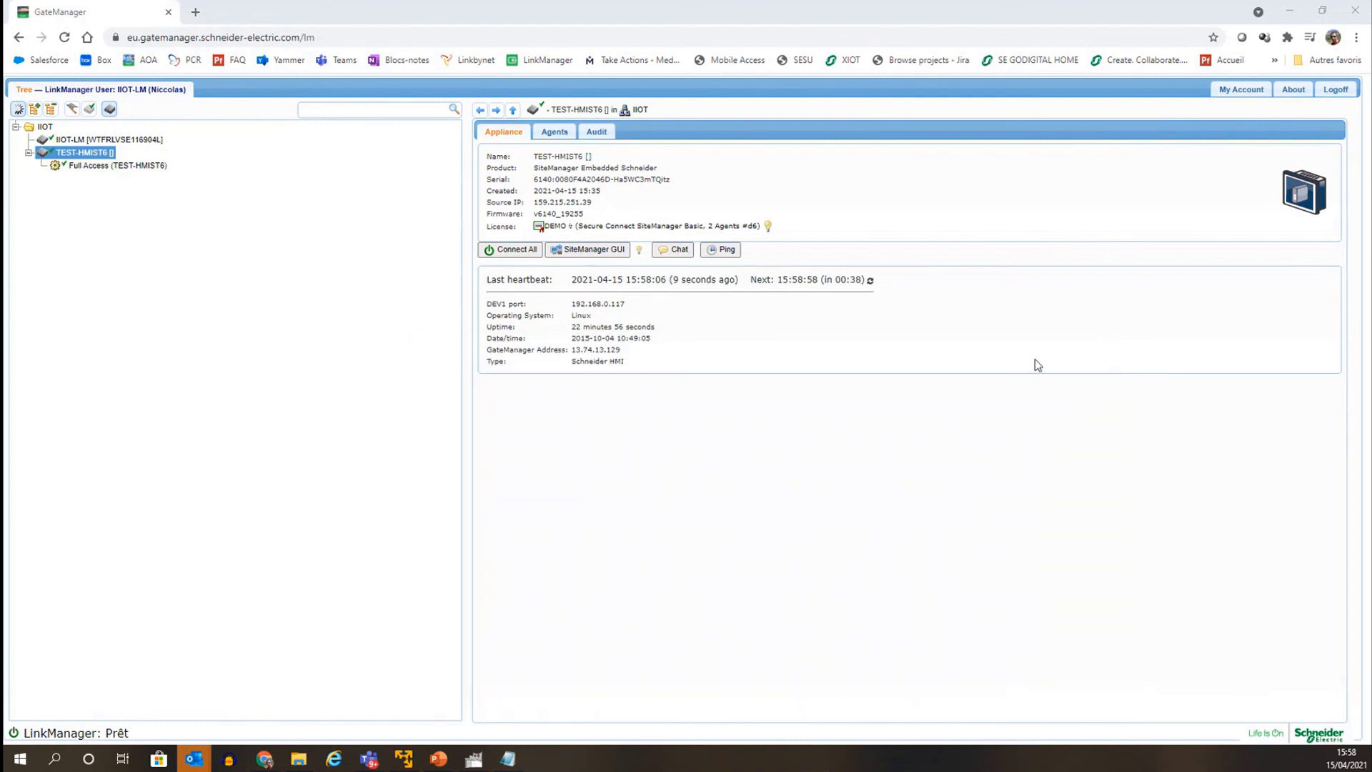
click(515, 254)
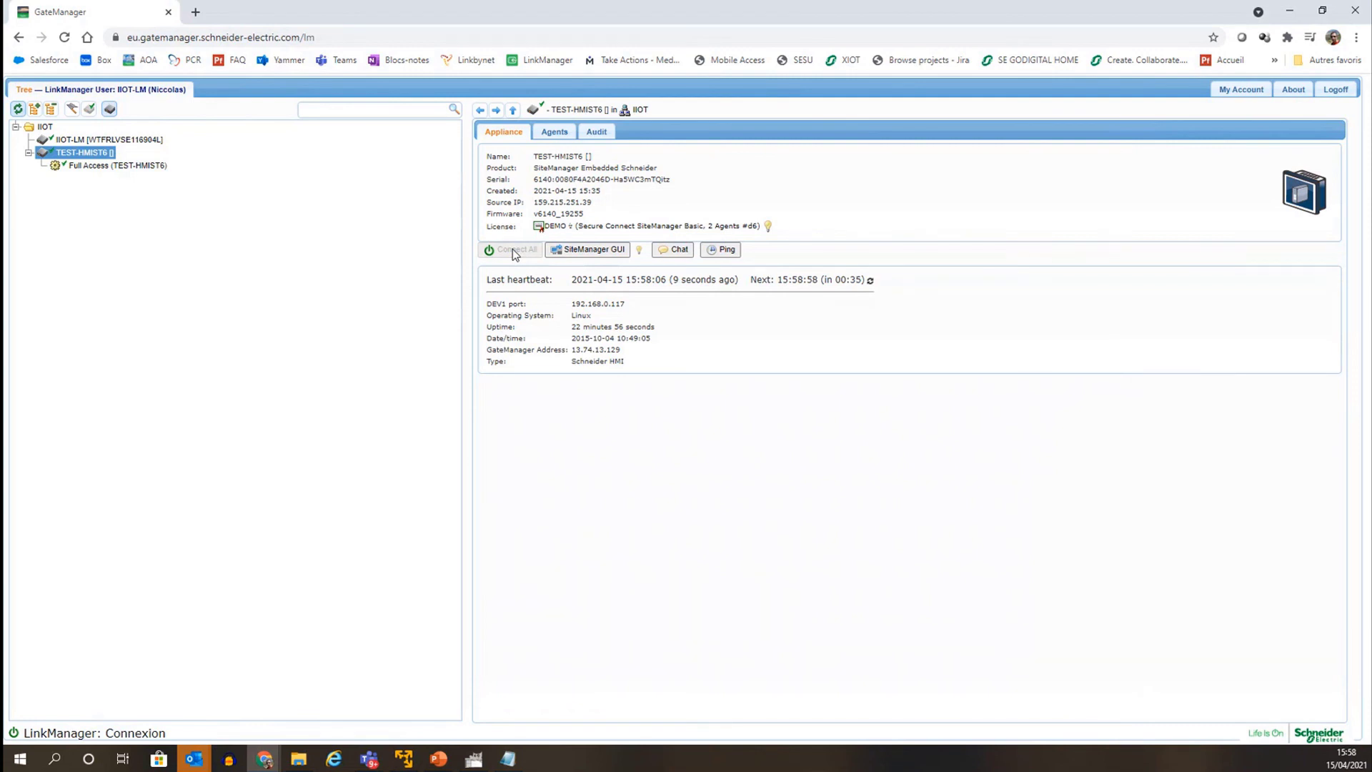